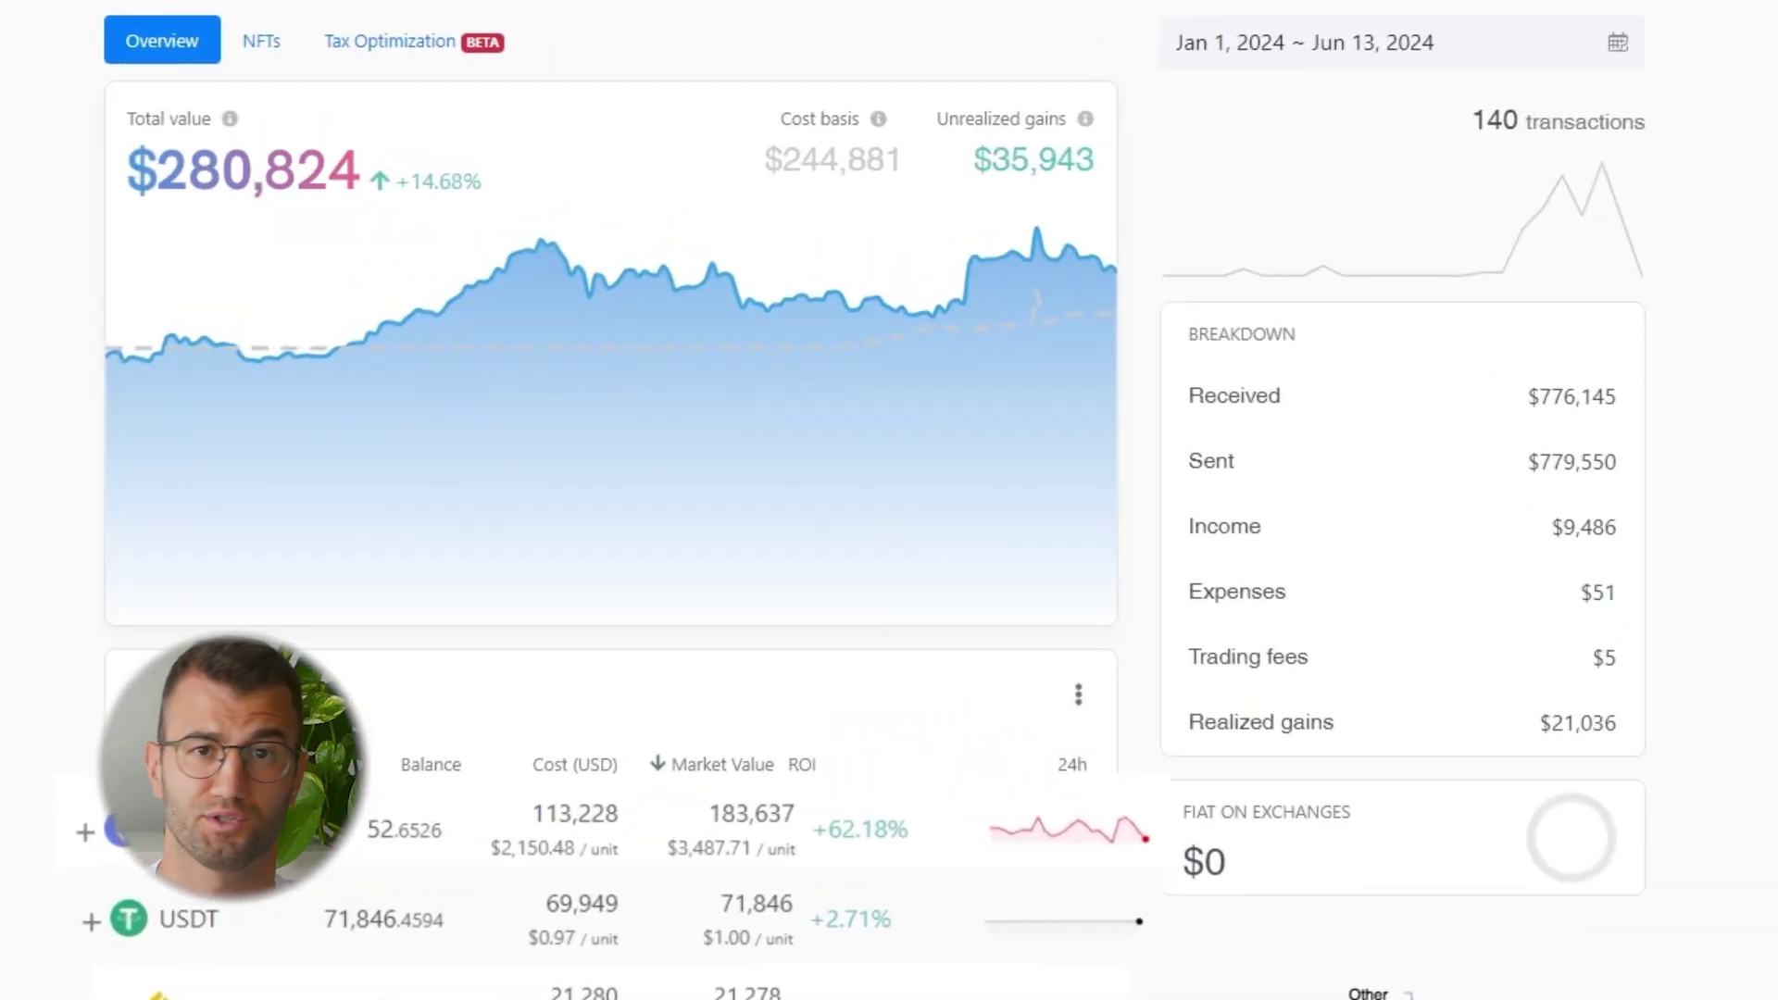
# Sign in to Koinly with the account e-mail address and password
pyautogui.click(261, 41)
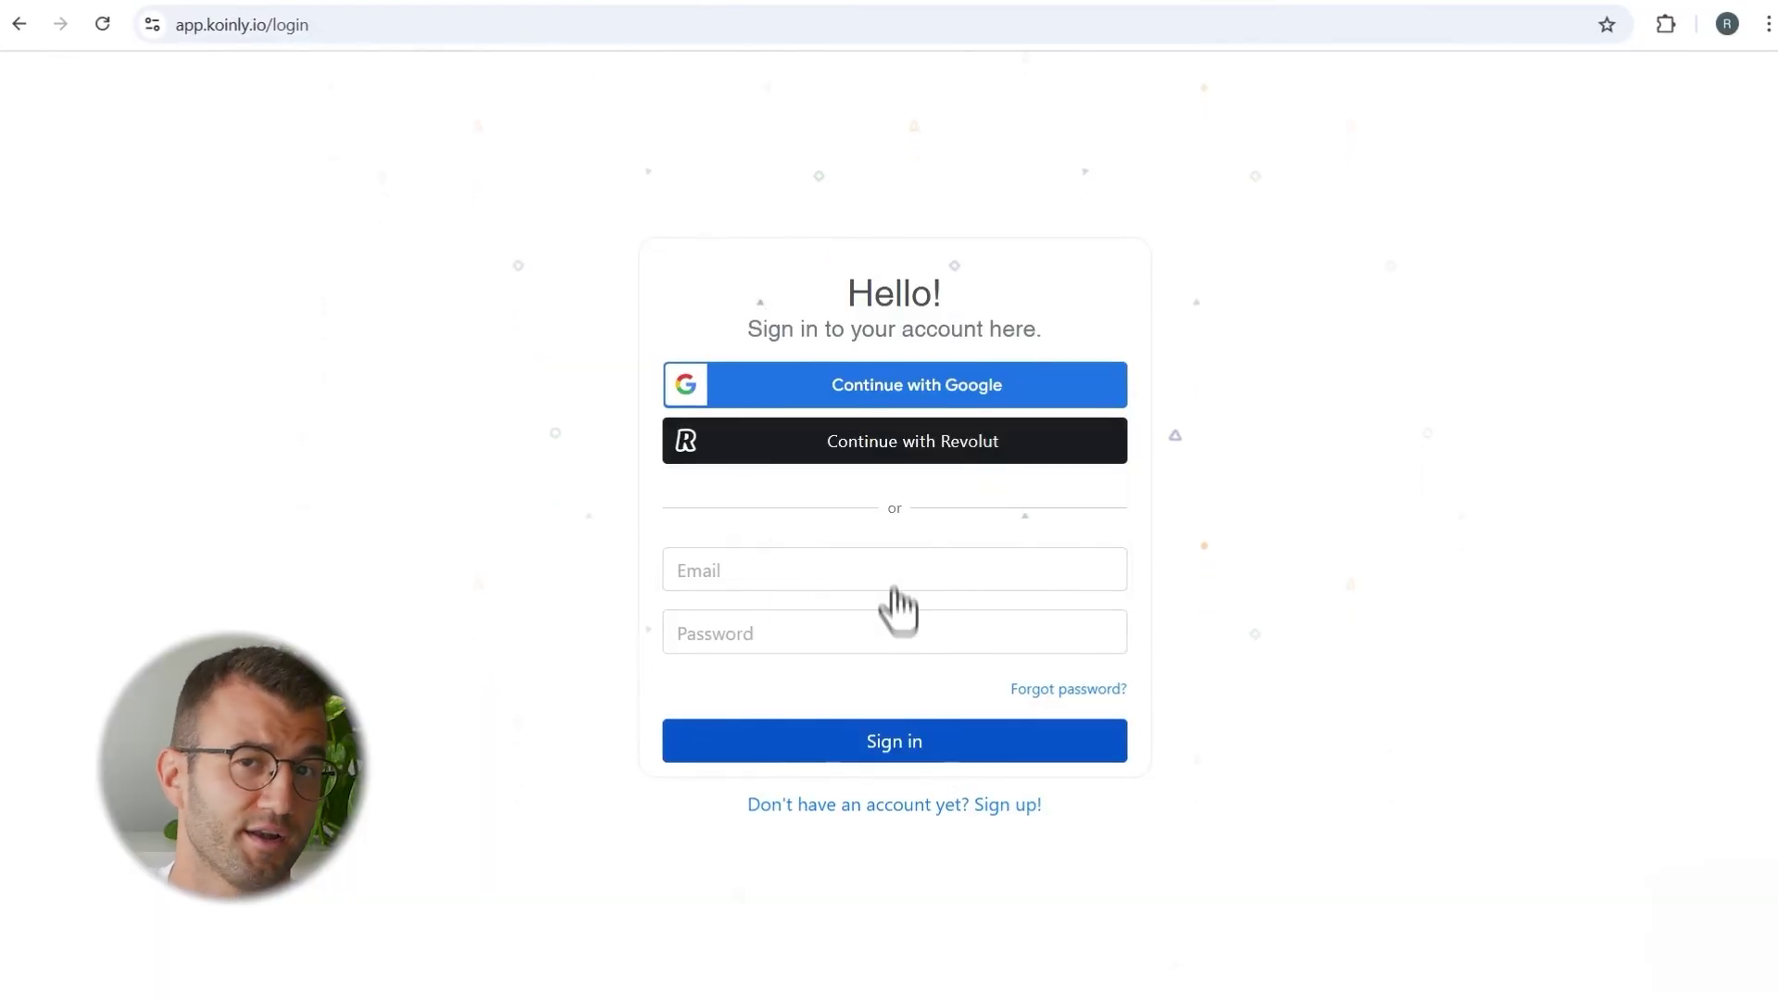
pyautogui.click(891, 577)
pyautogui.click(896, 631)
pyautogui.write('••••••••••••••')
pyautogui.click(894, 767)
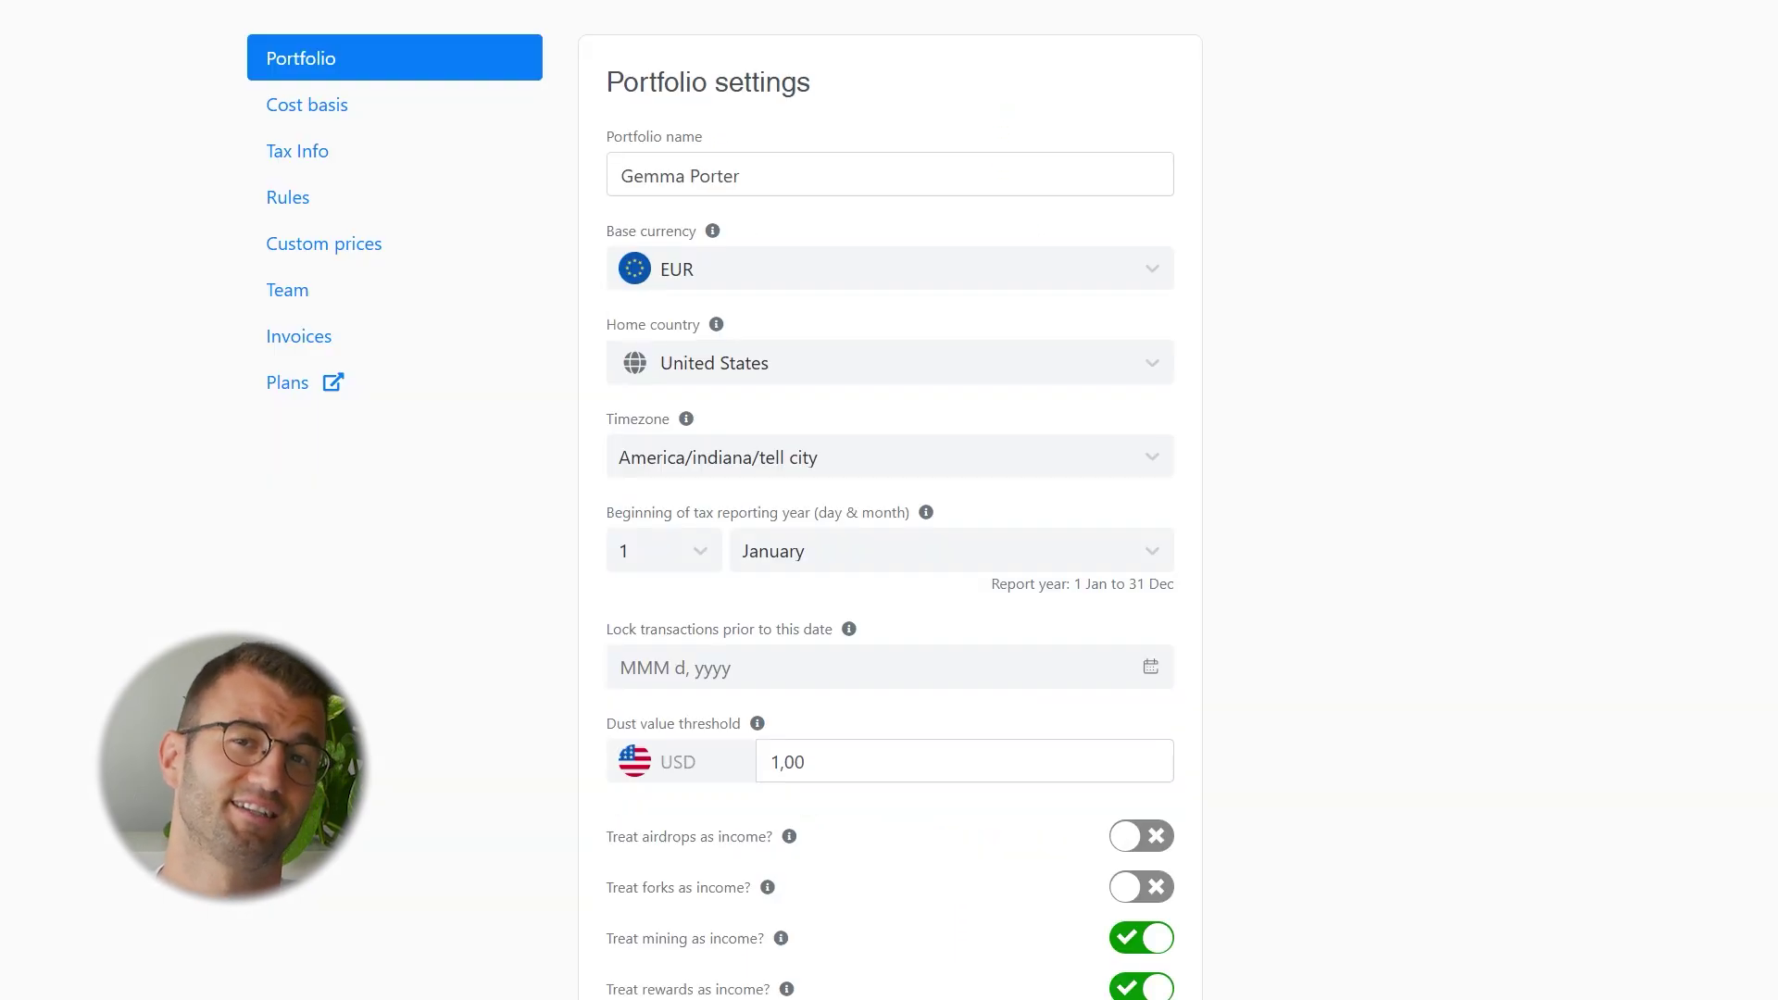
# Make USD the base currency and treat airdrops and forks as income
pyautogui.click(1151, 270)
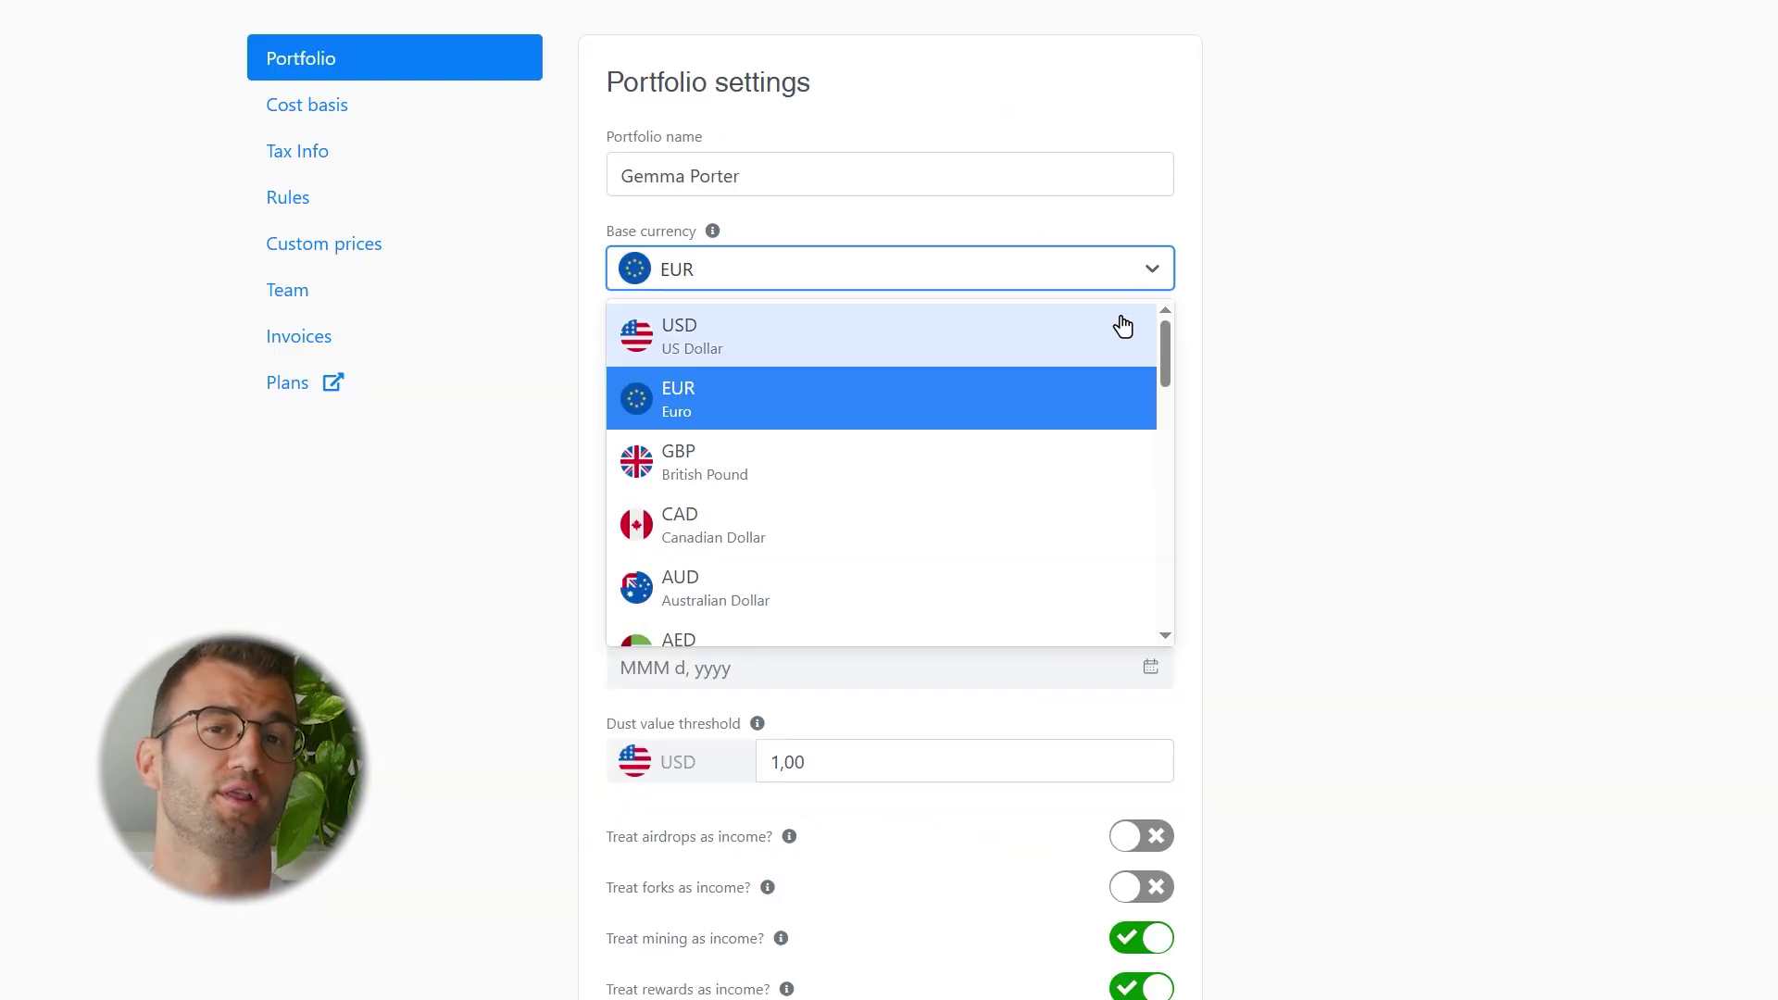
pyautogui.click(612, 321)
pyautogui.scroll(-3, 1158, 701)
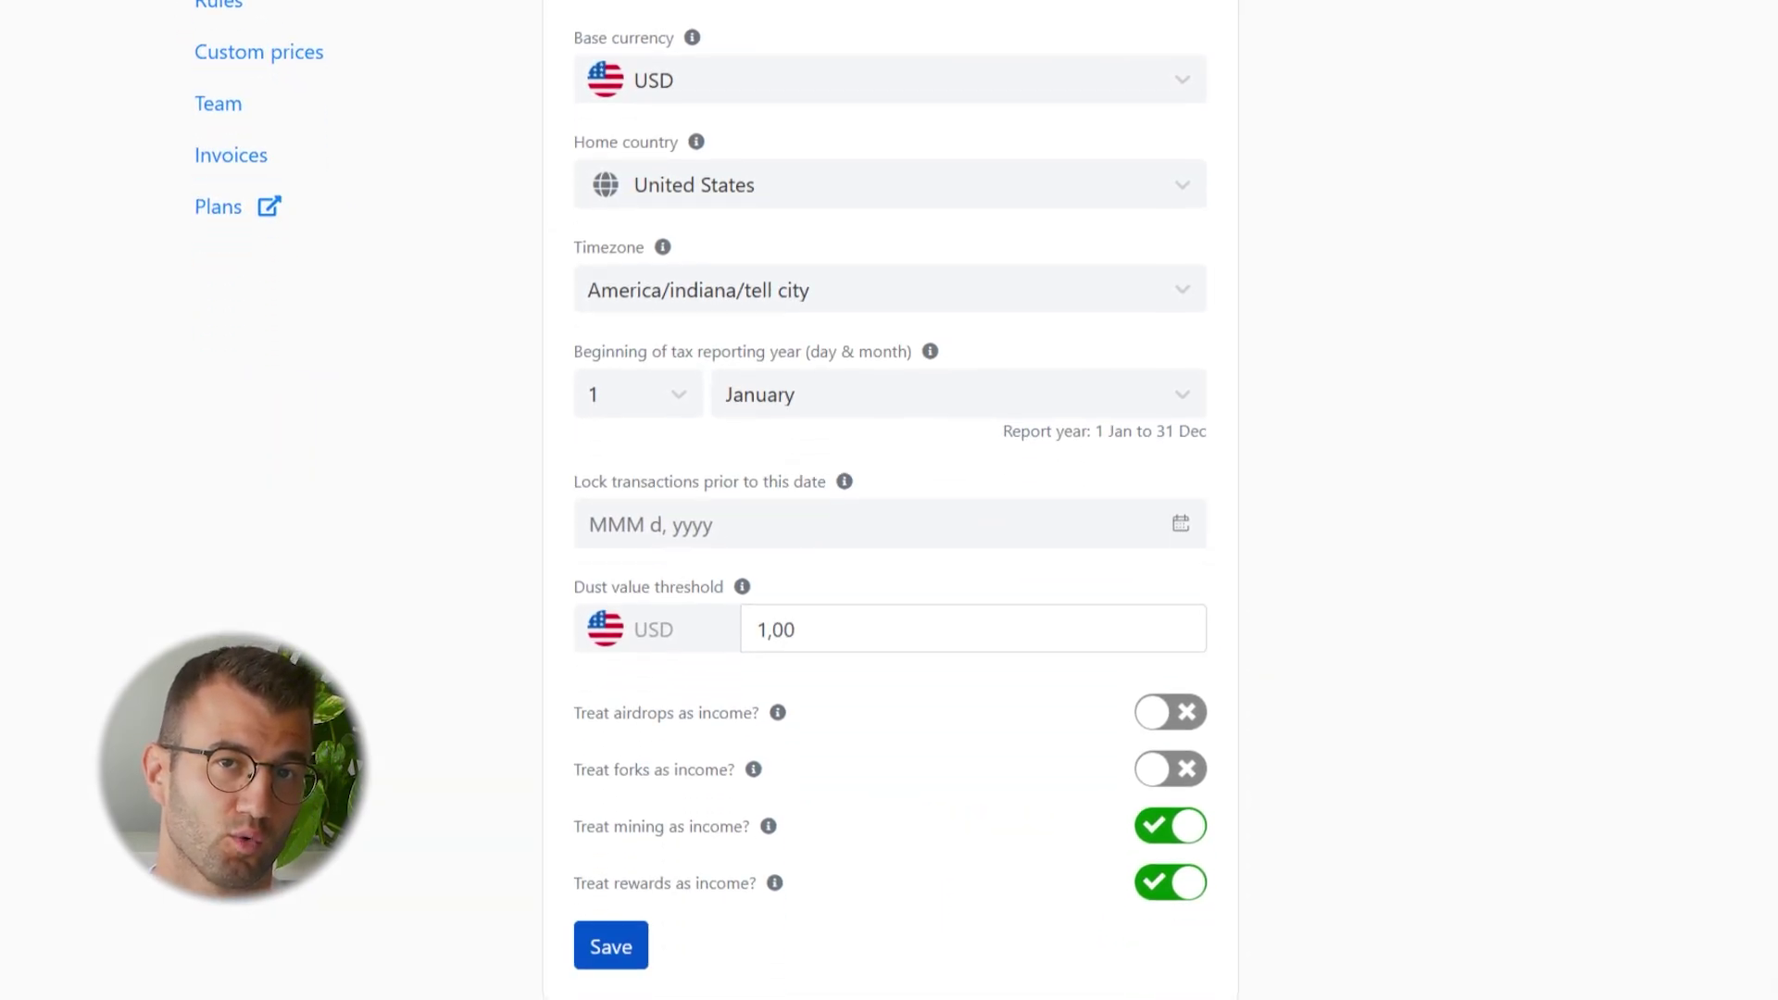
pyautogui.click(1158, 701)
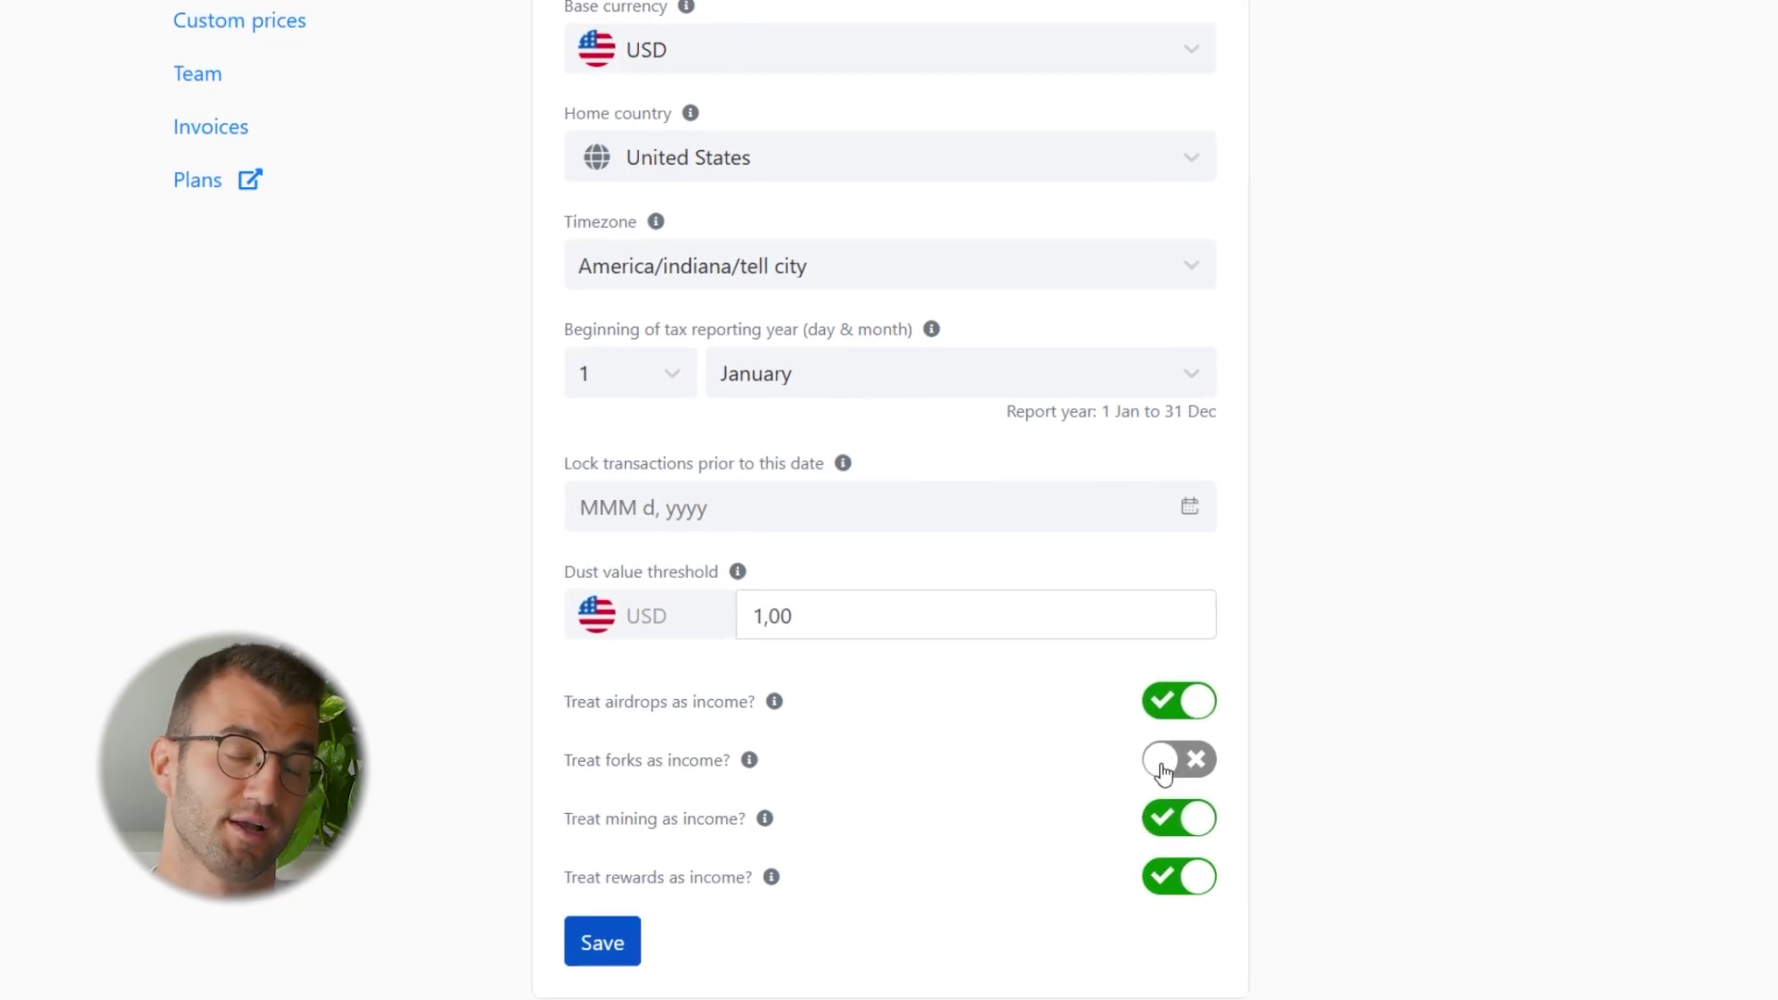
pyautogui.click(1158, 765)
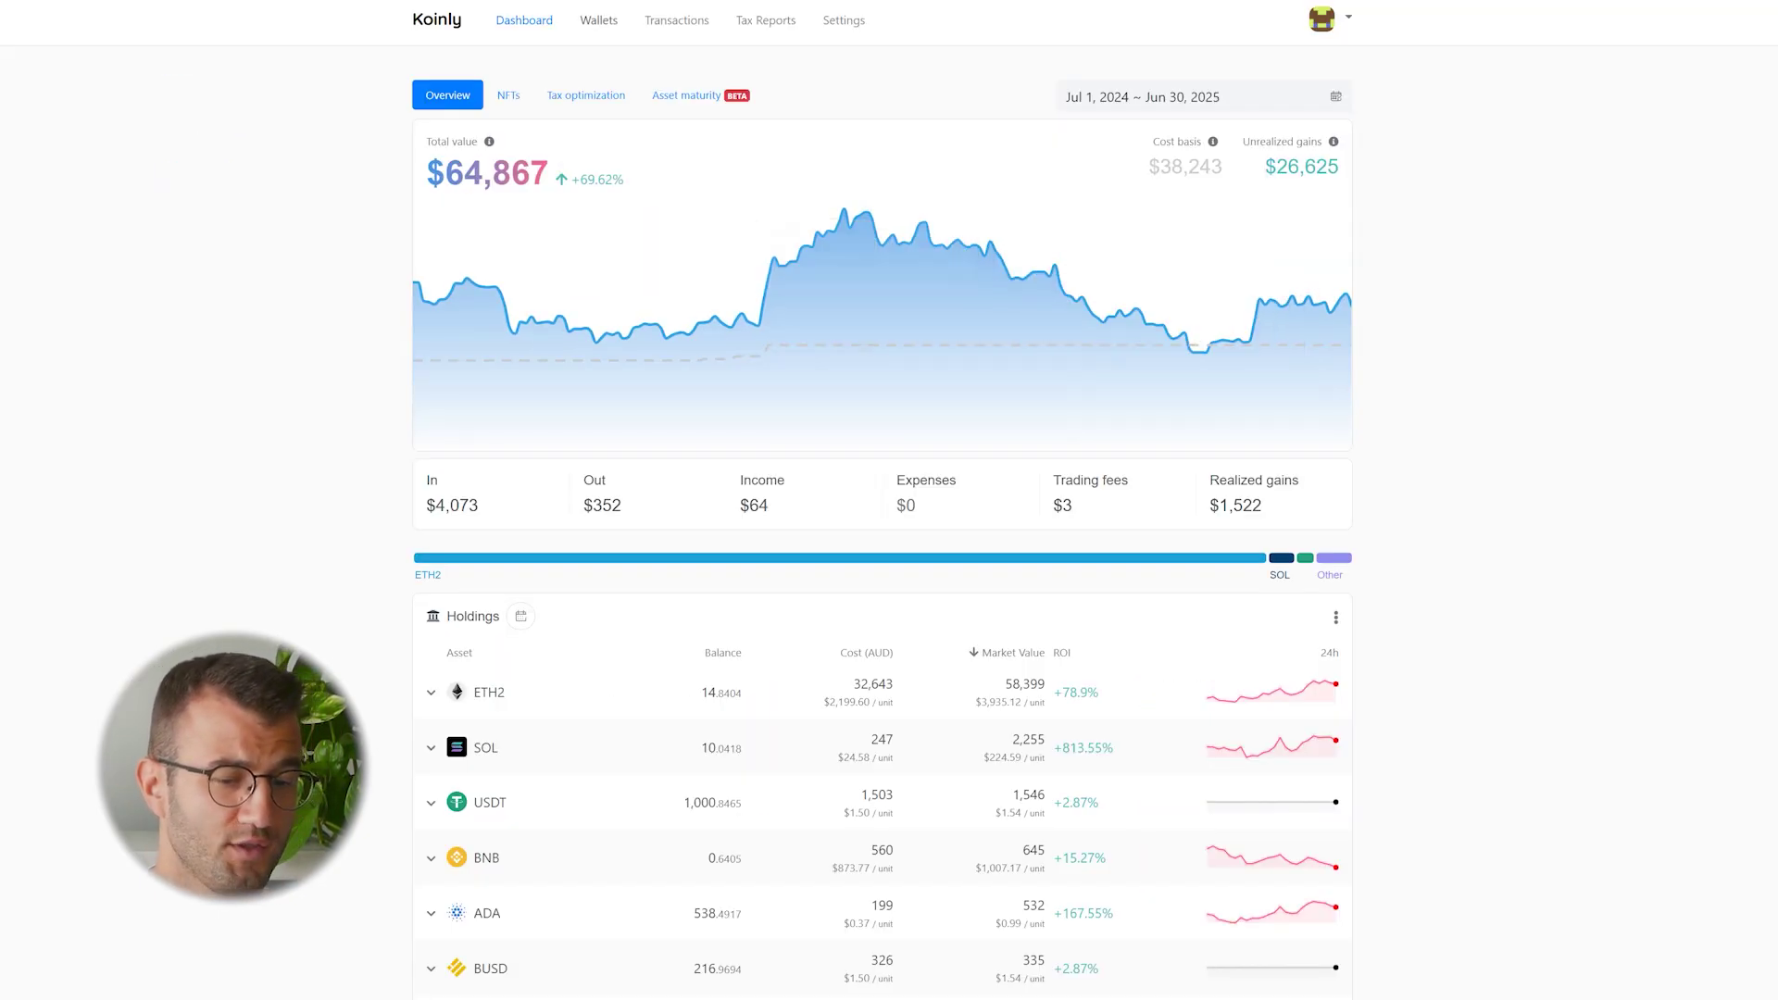
pyautogui.click(599, 19)
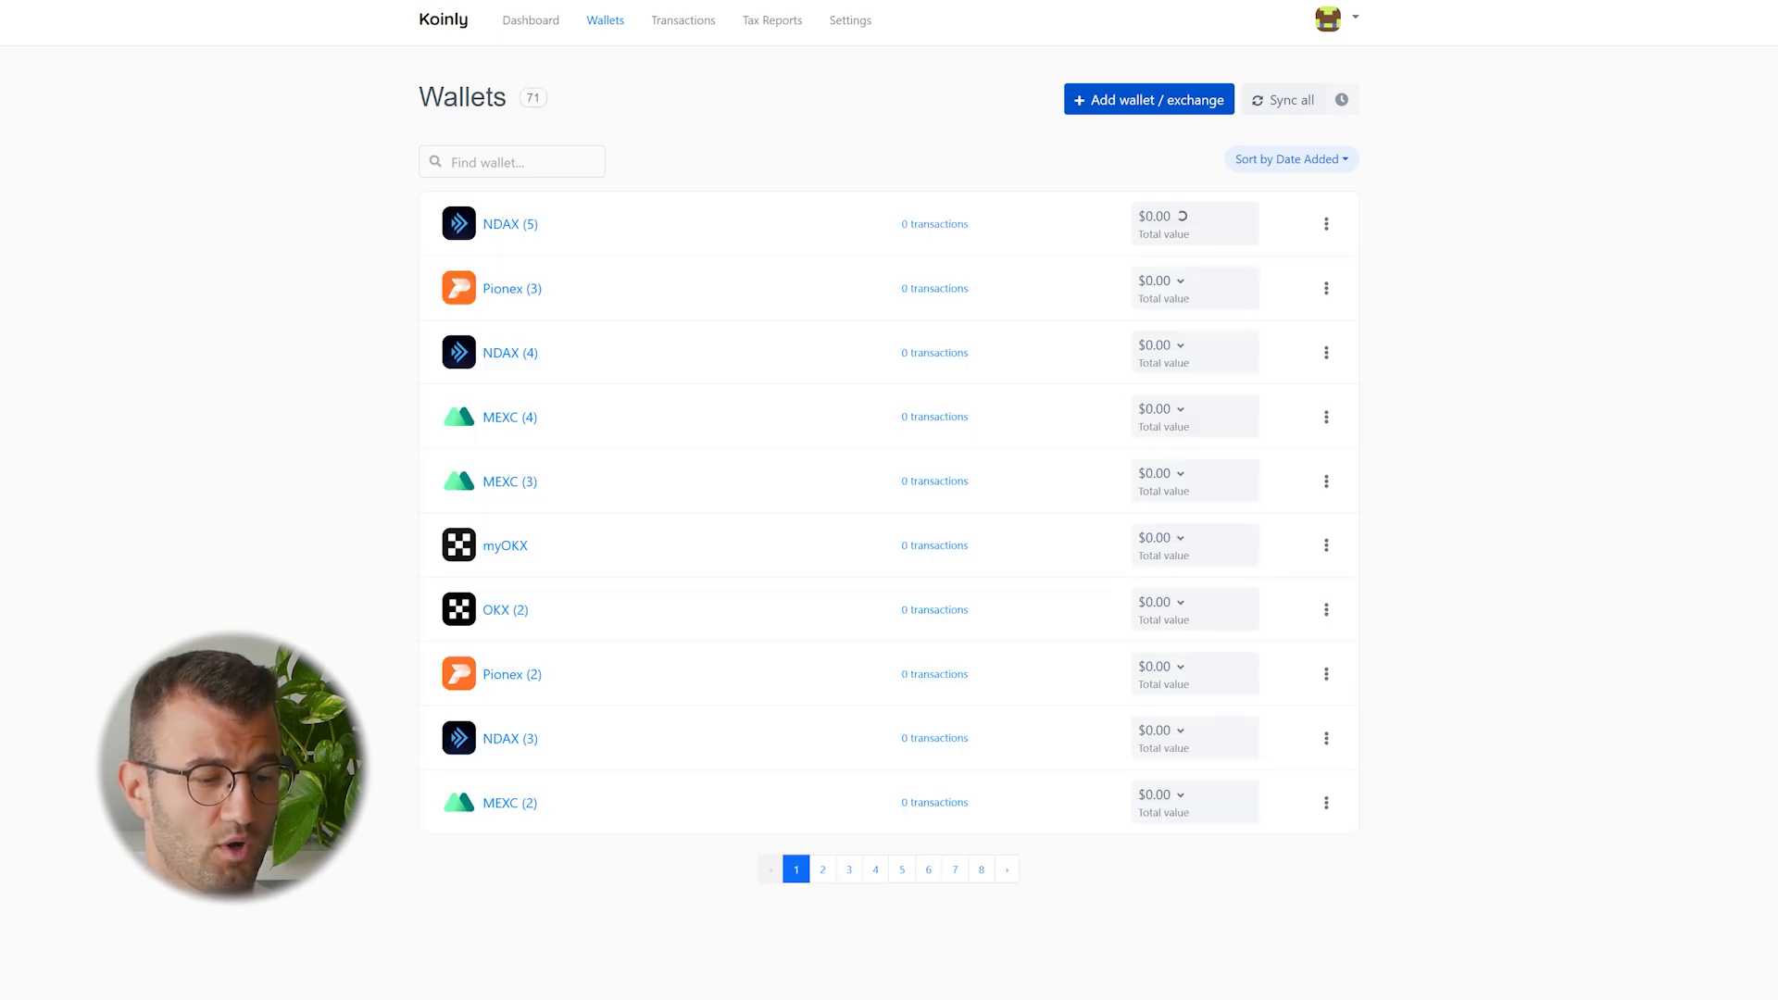
# Add a new wallet by searching 'okx' to open the OKX connector
pyautogui.click(1148, 99)
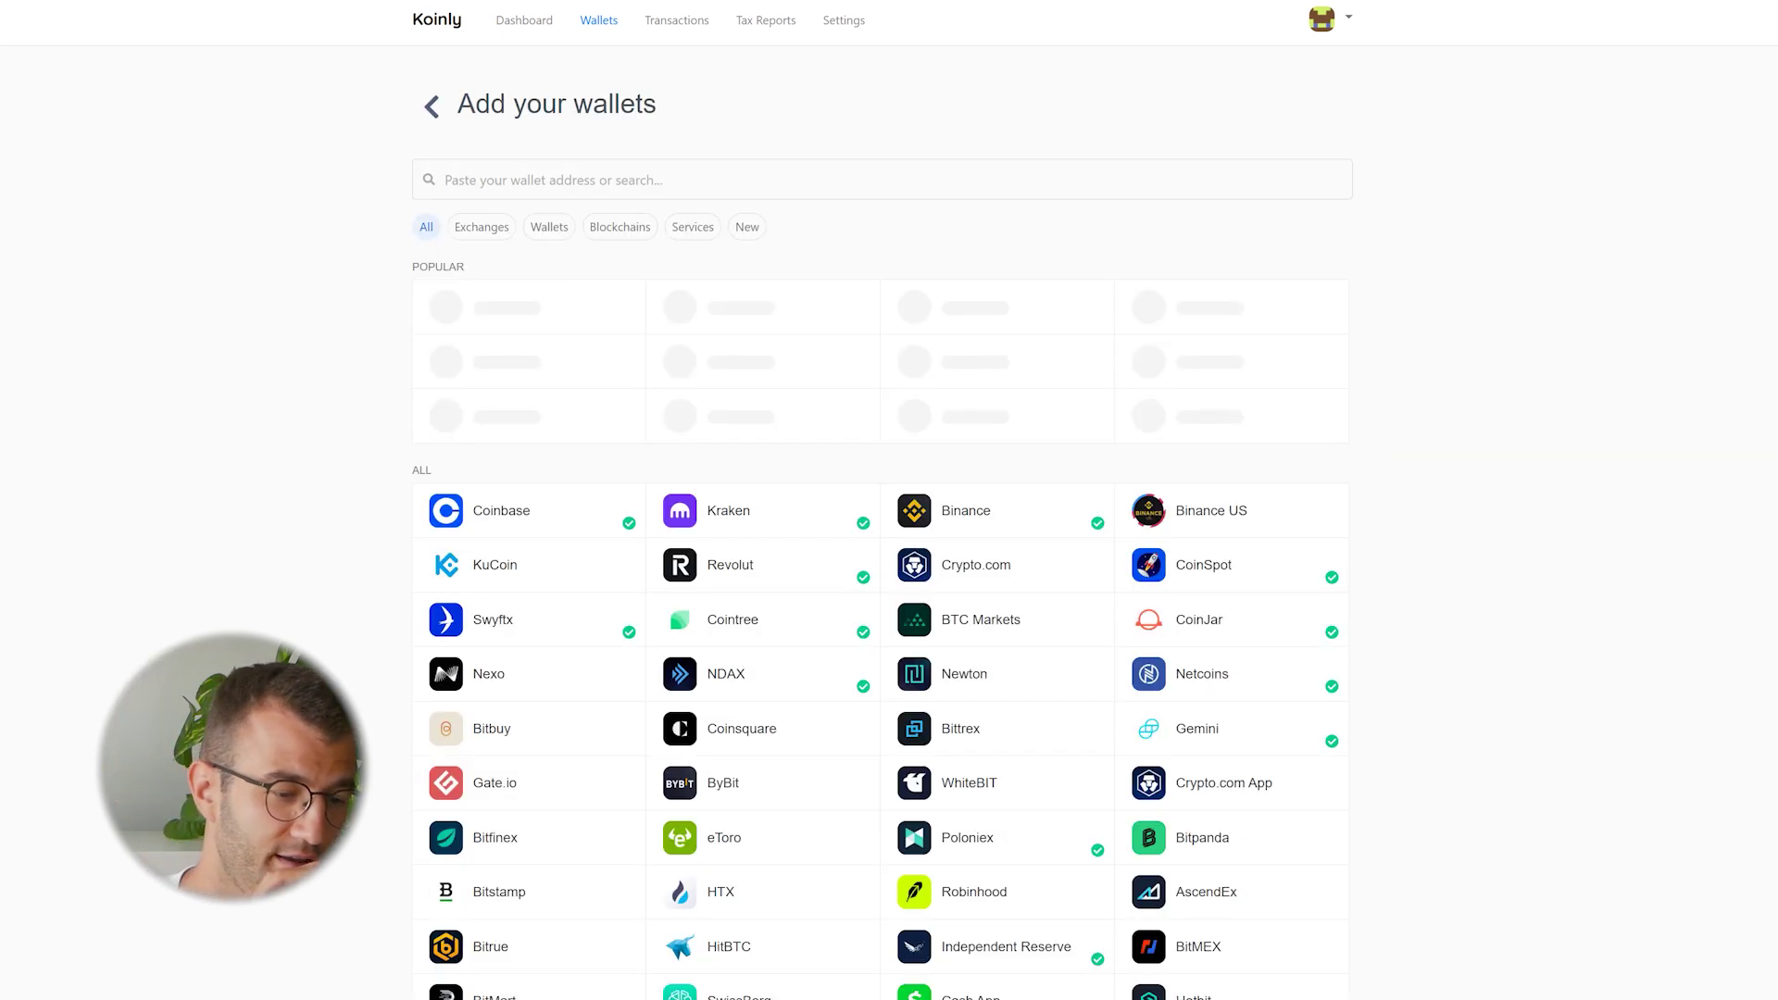
pyautogui.write('okx')
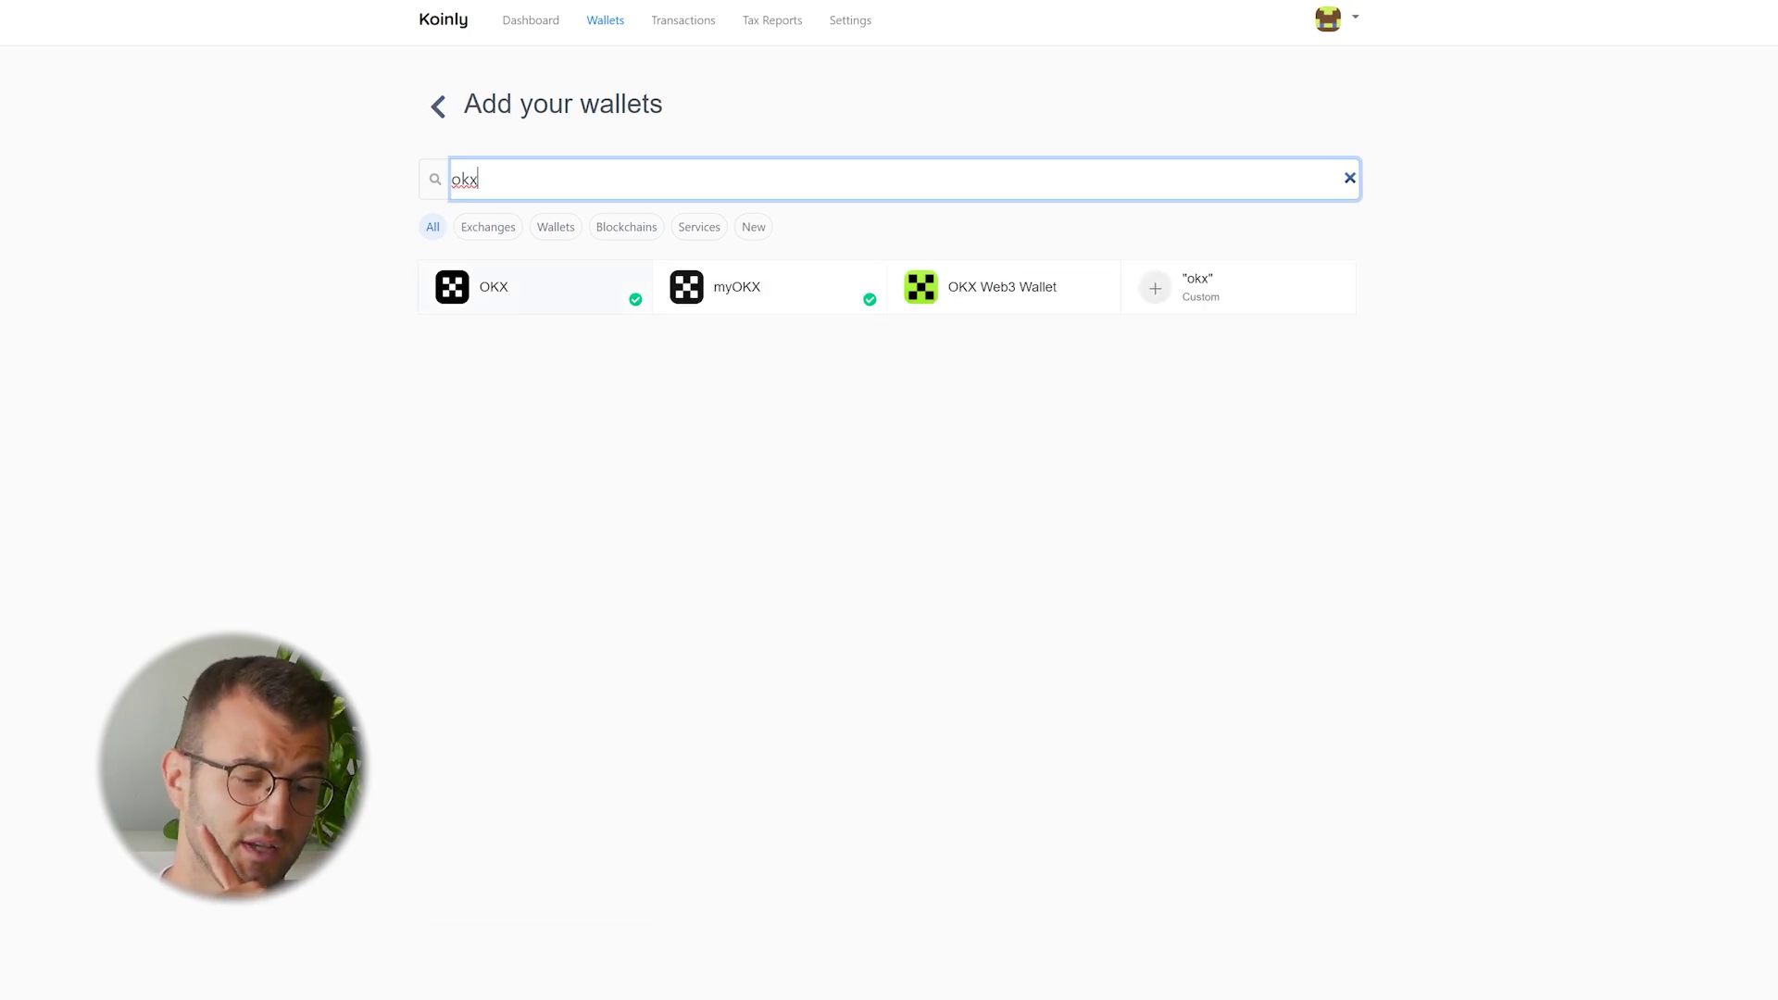
pyautogui.press('Return')
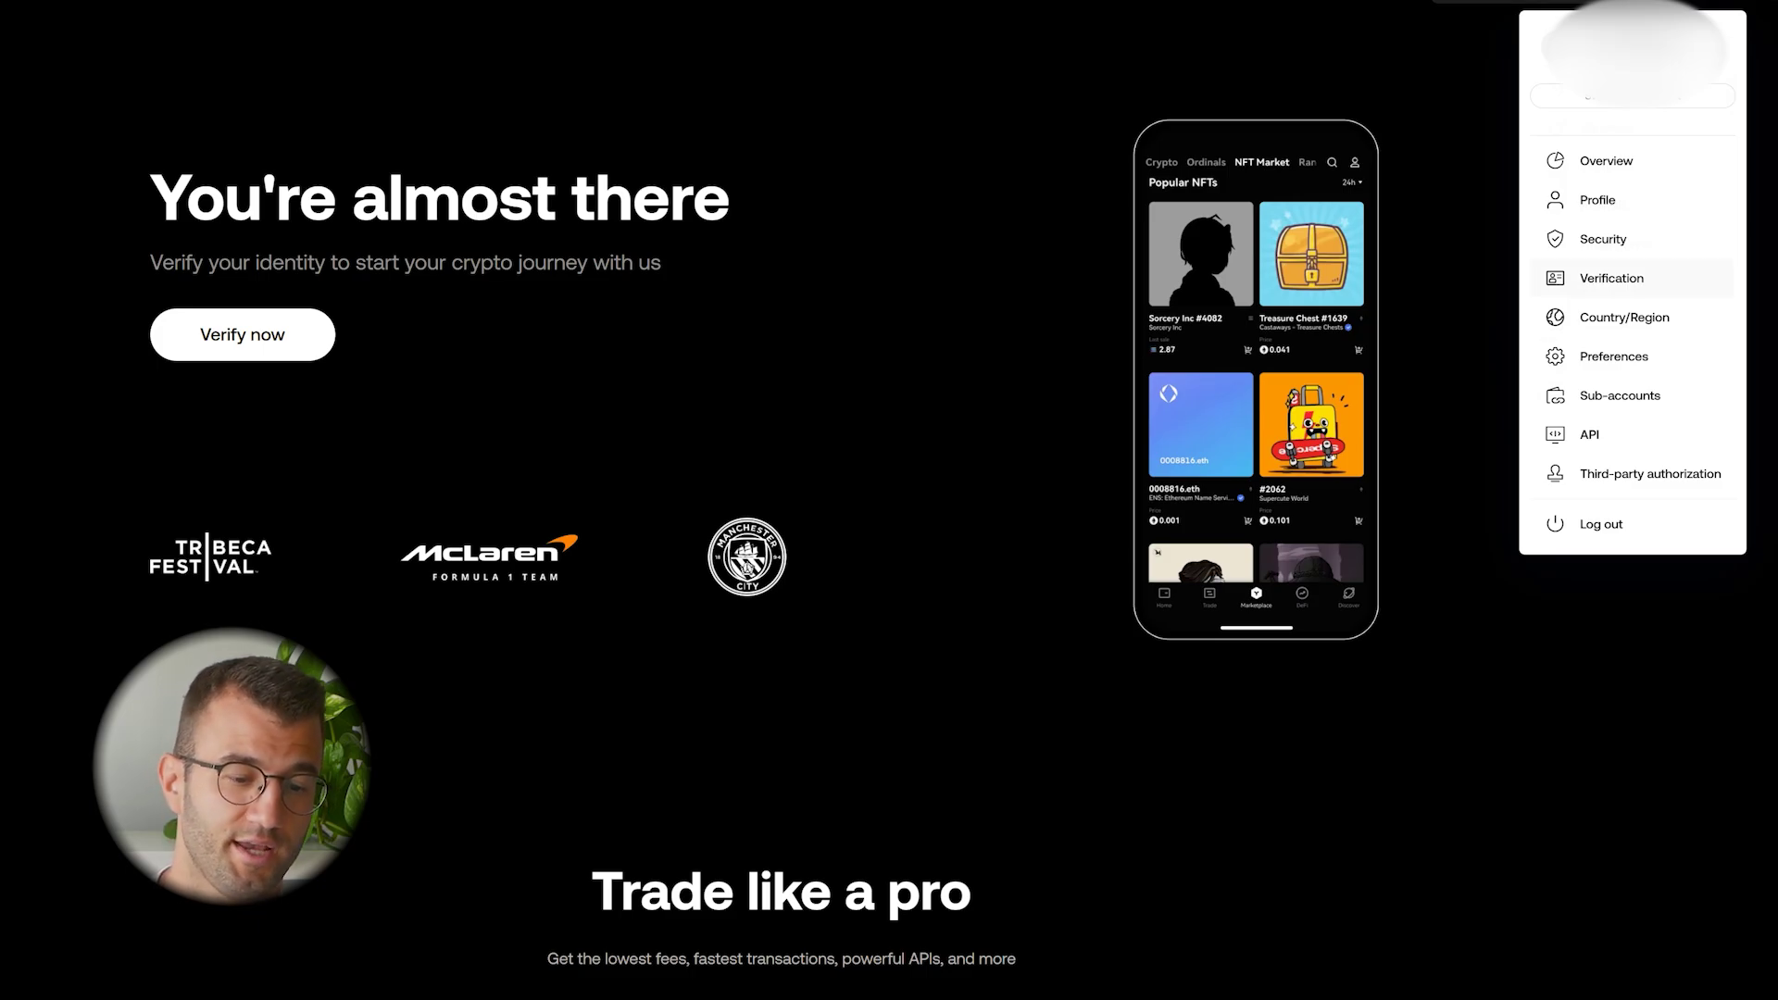
# Start a new OKX API key and name it 'koinly2'
pyautogui.click(1589, 434)
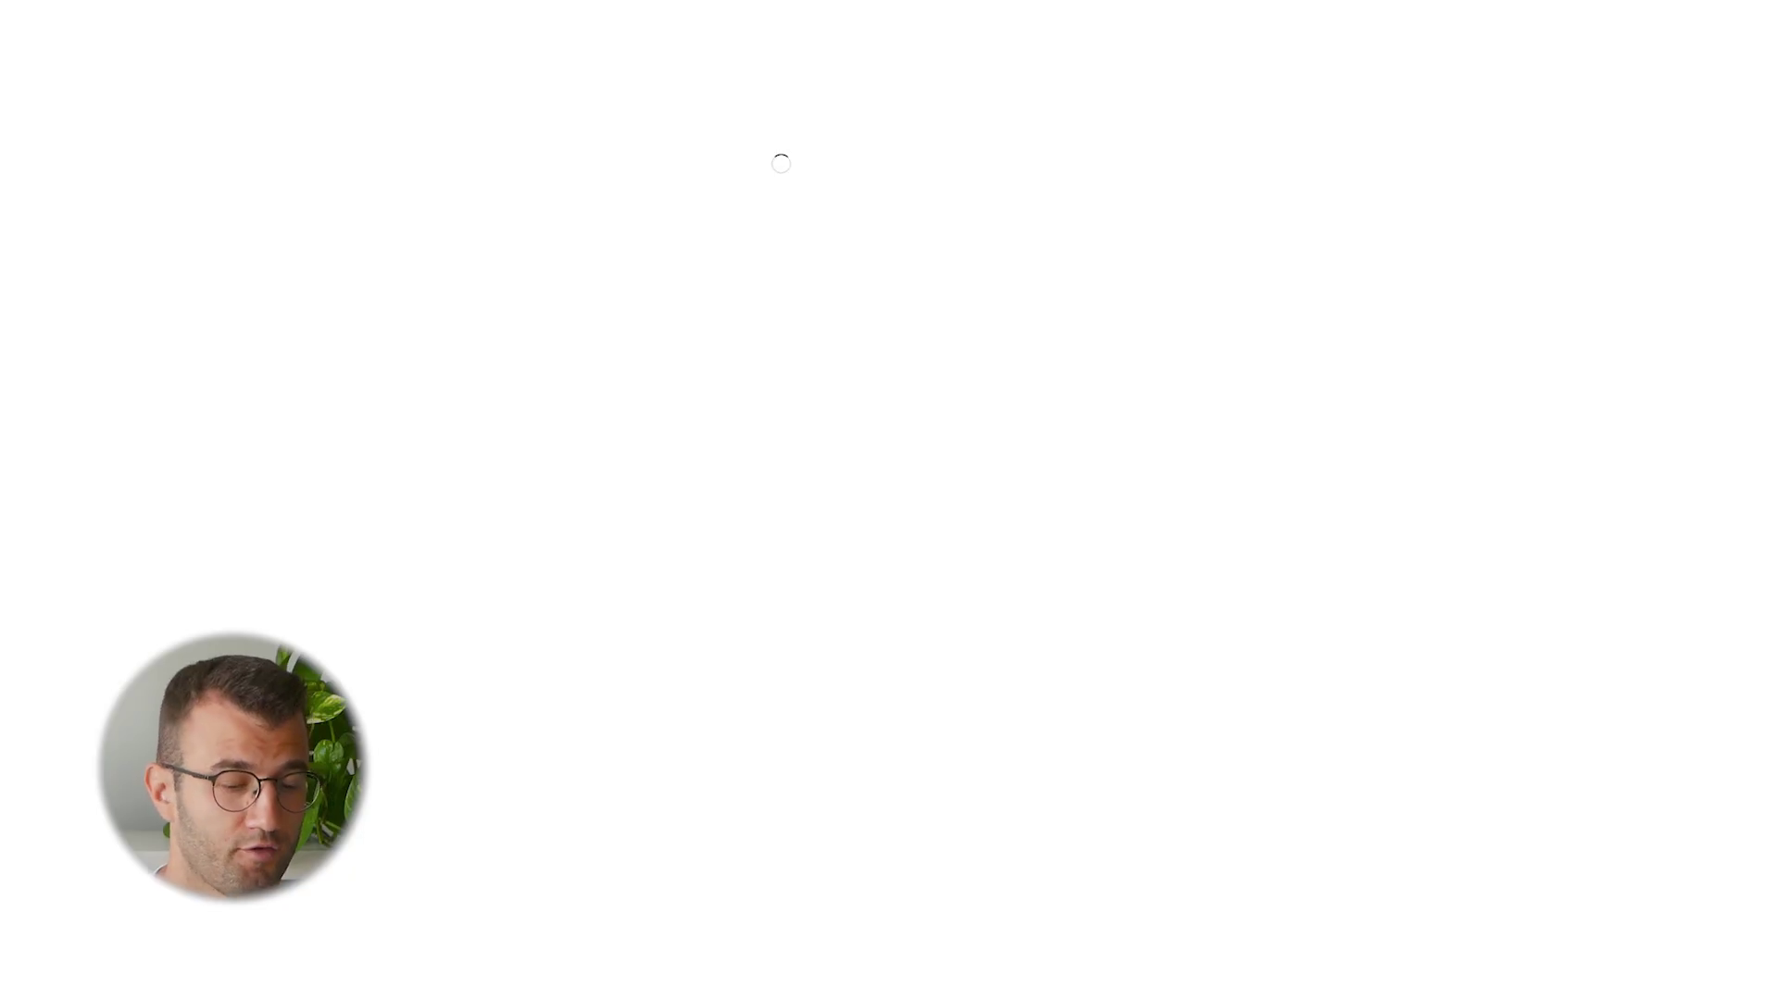
pyautogui.click(1259, 50)
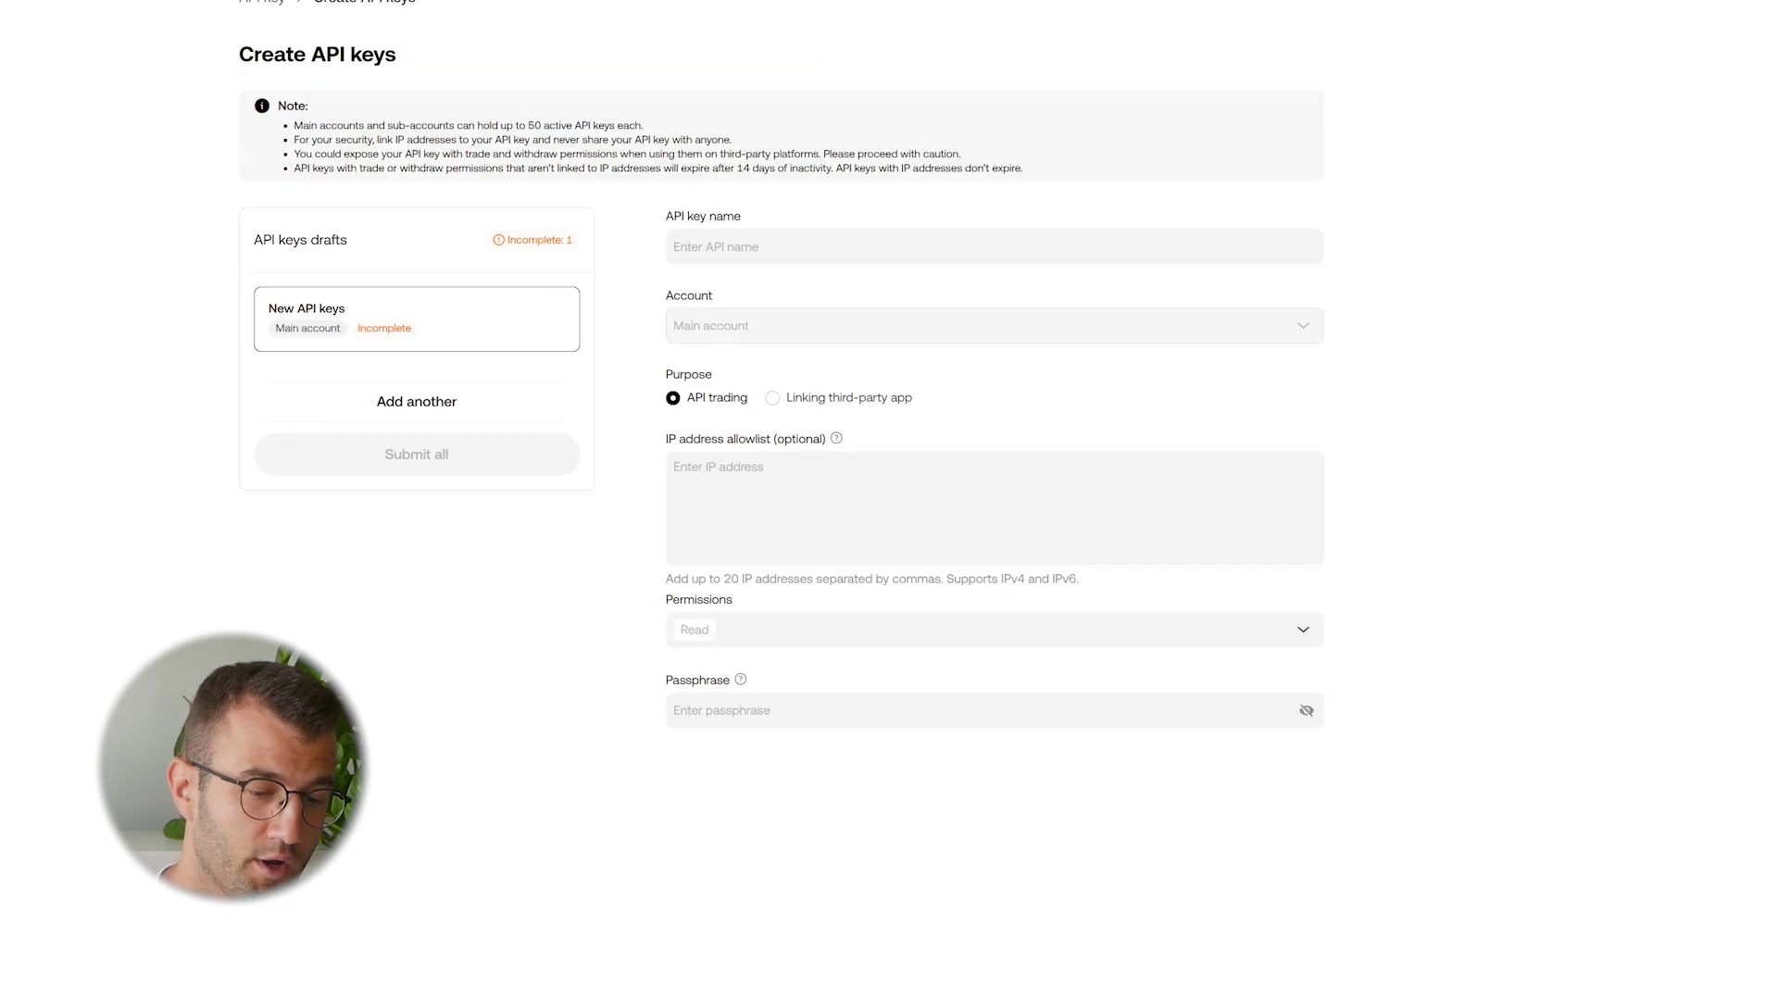
pyautogui.click(993, 246)
pyautogui.write('koinly')
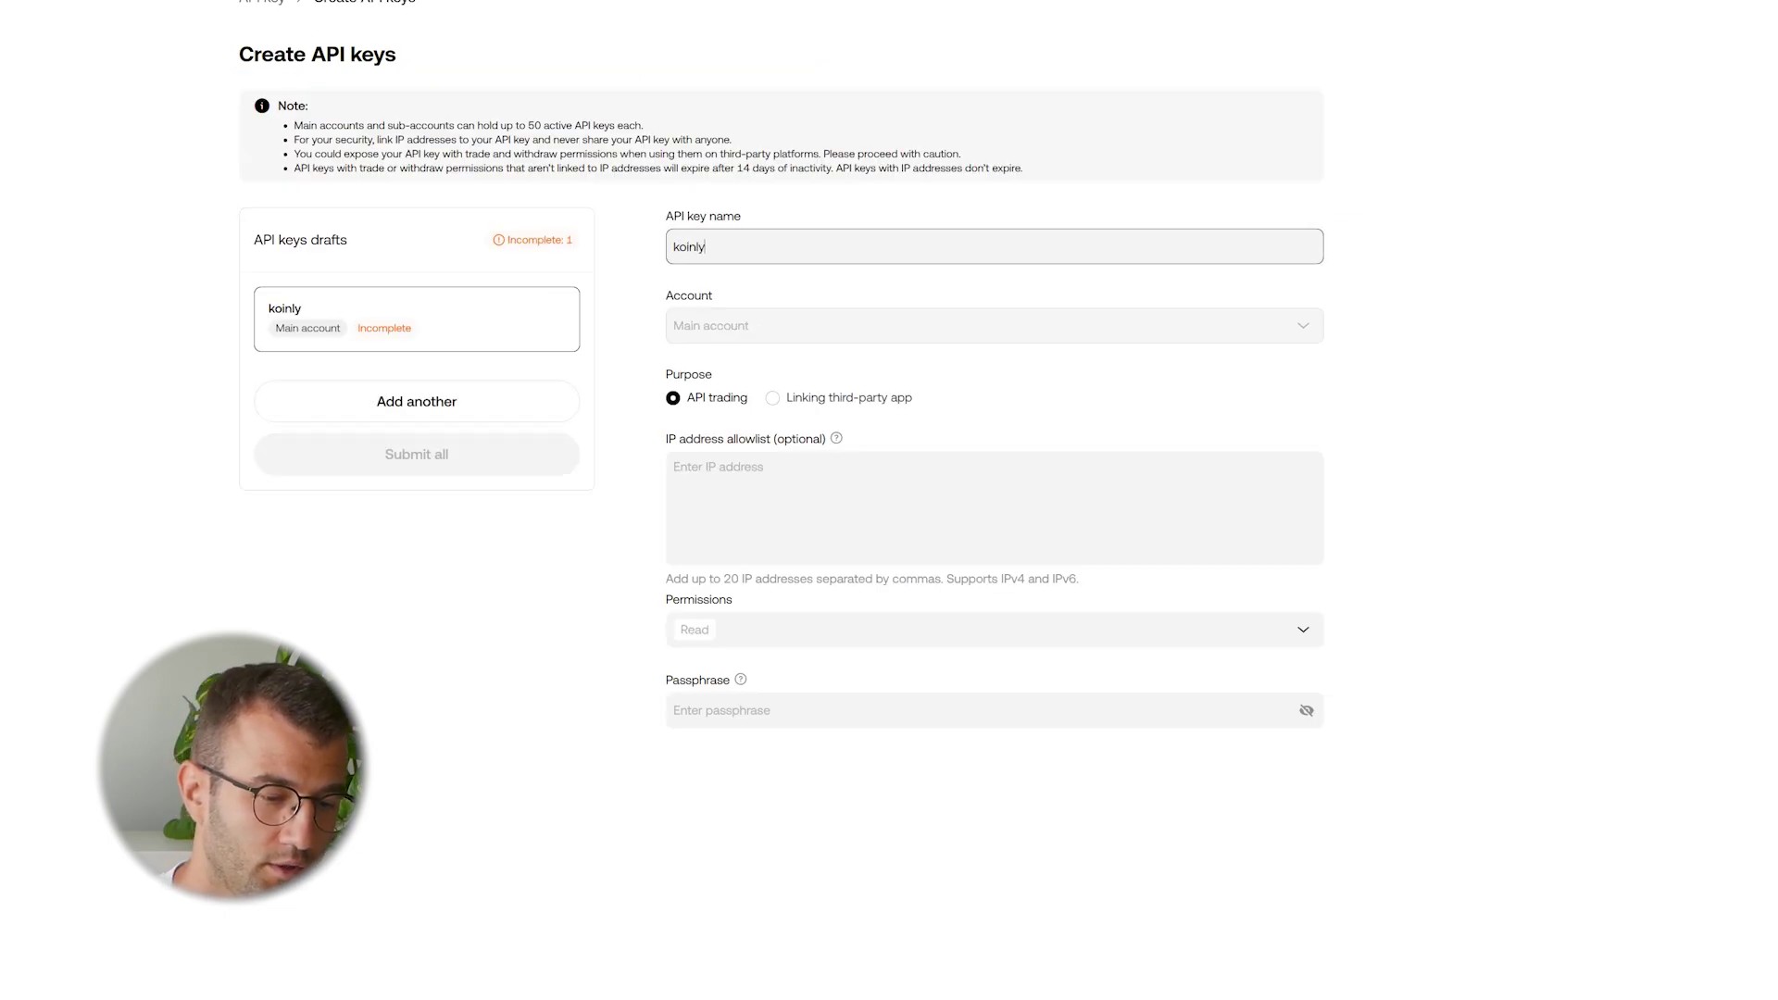
pyautogui.write('2')
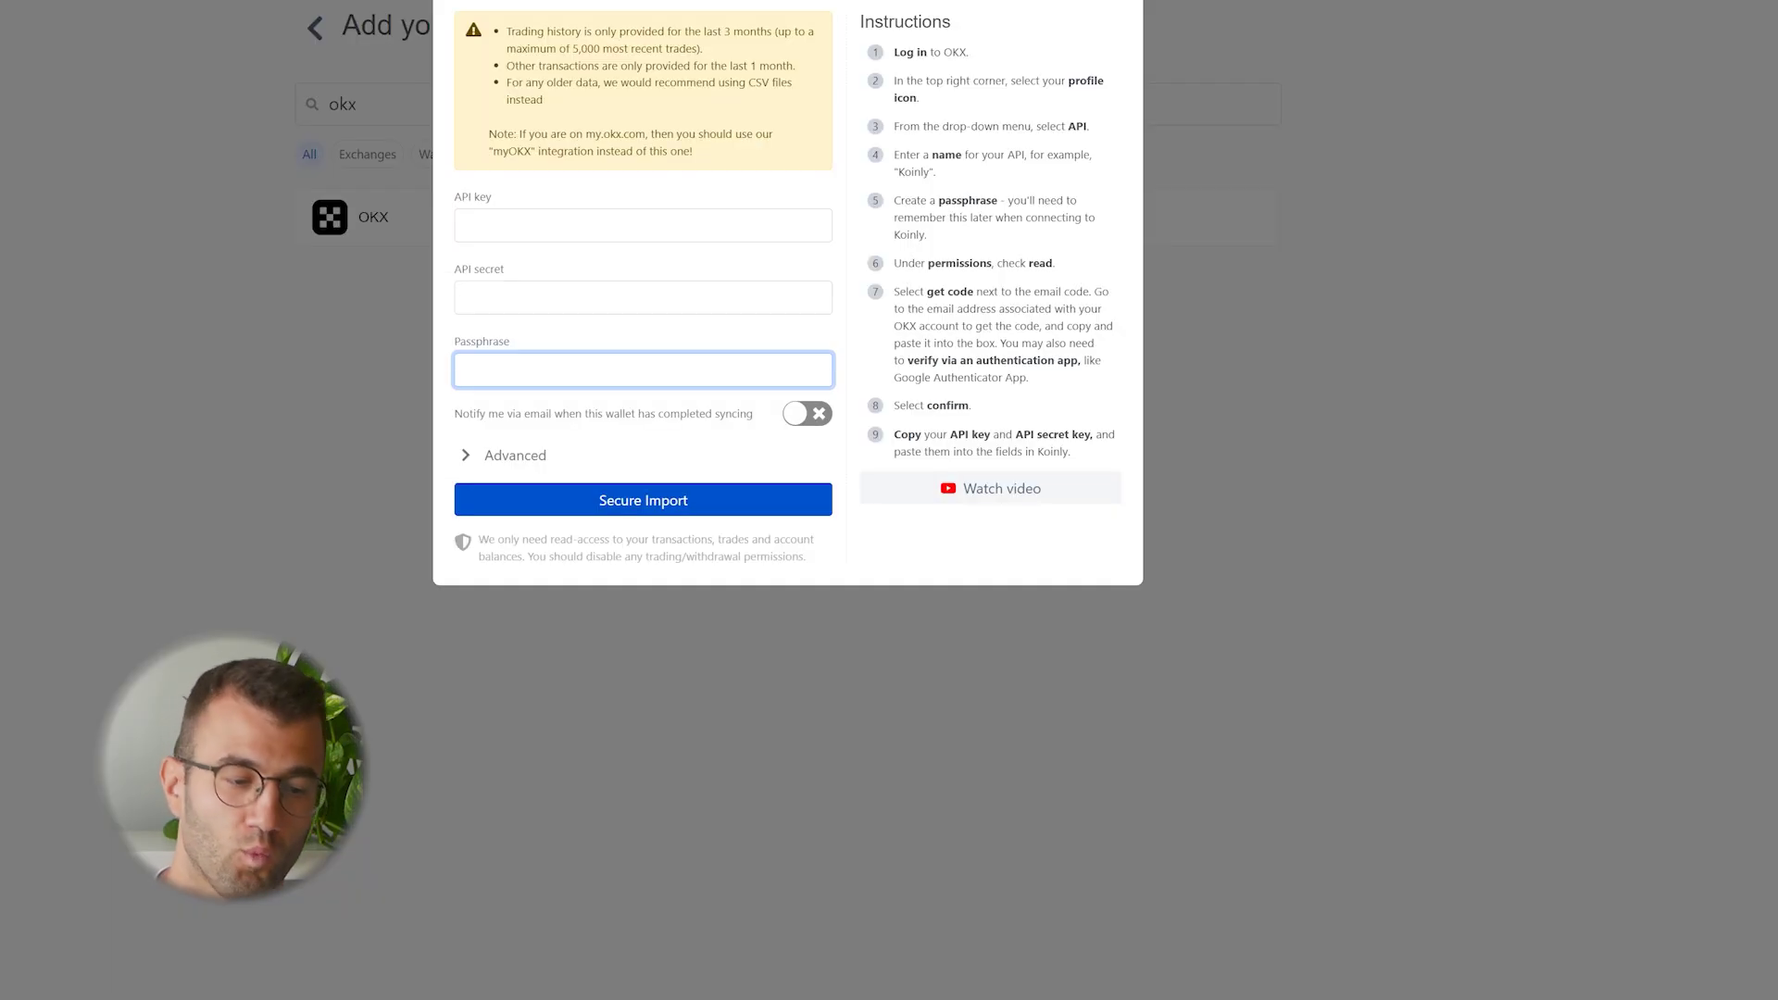
# Paste the OKX API key, API secret and passphrase, then start the secure import
pyautogui.hotkey('ctrl', 'v')
pyautogui.click(643, 297)
pyautogui.hotkey('ctrl', 'v')
pyautogui.click(643, 369)
pyautogui.hotkey('ctrl', 'v')
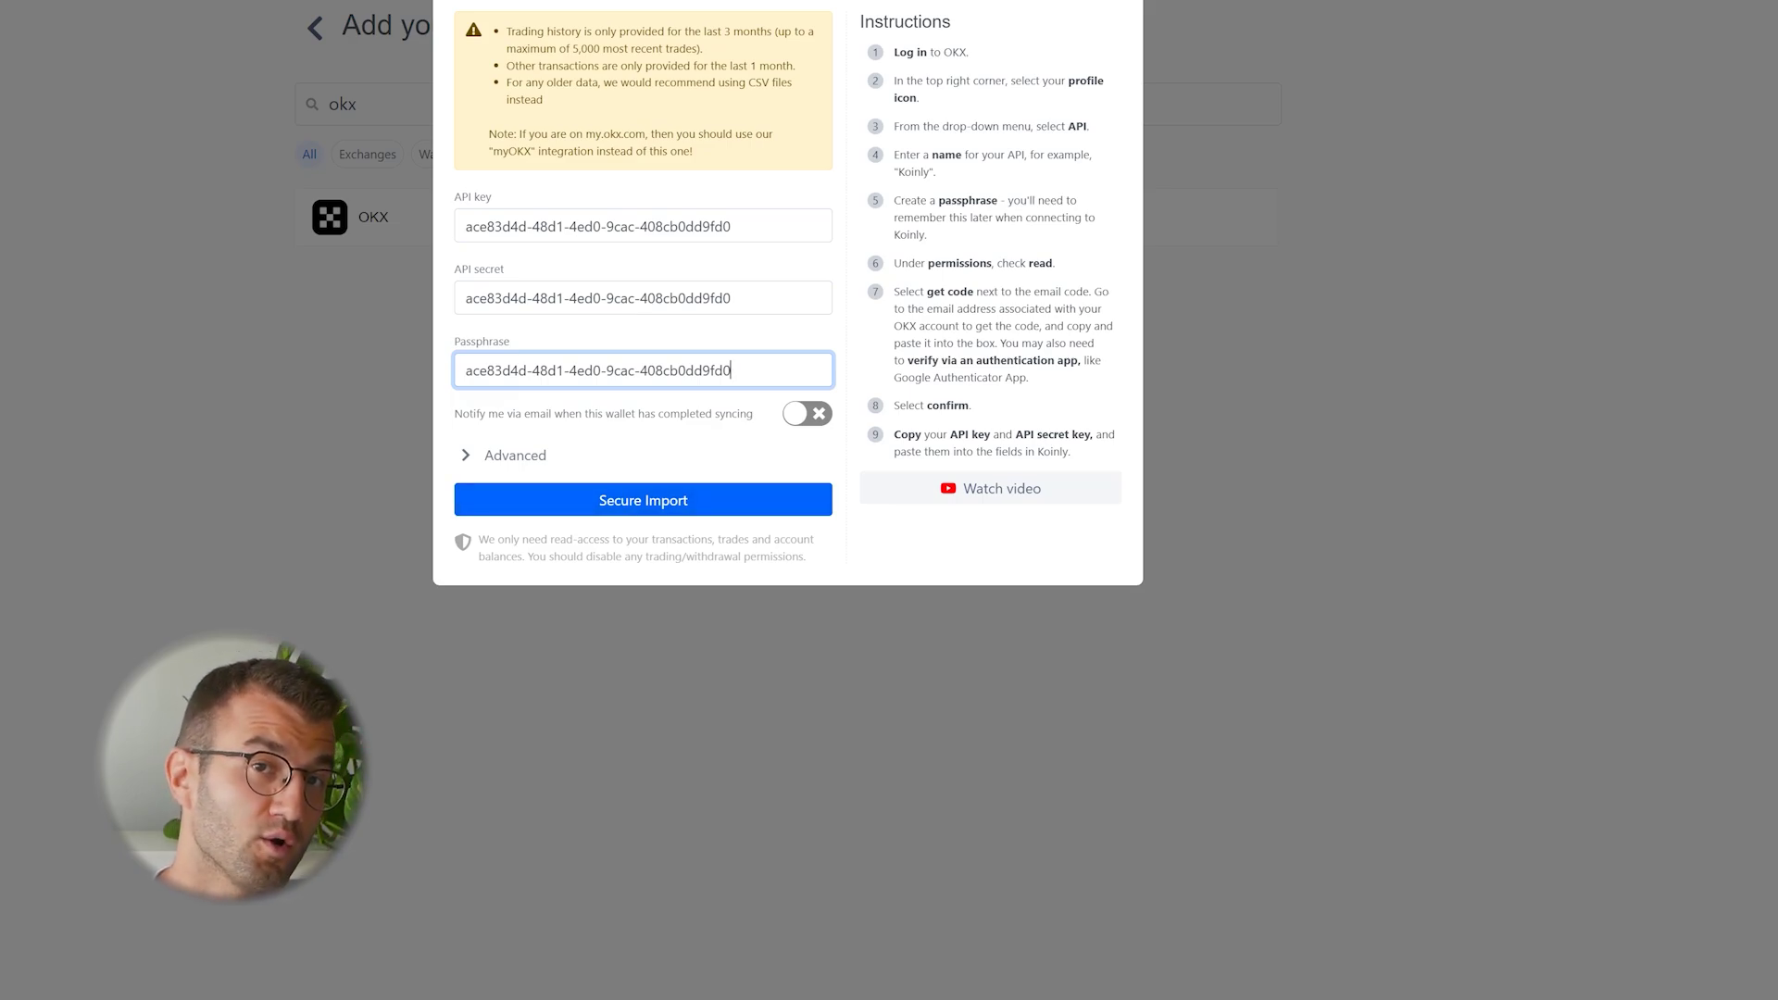
pyautogui.press('Return')
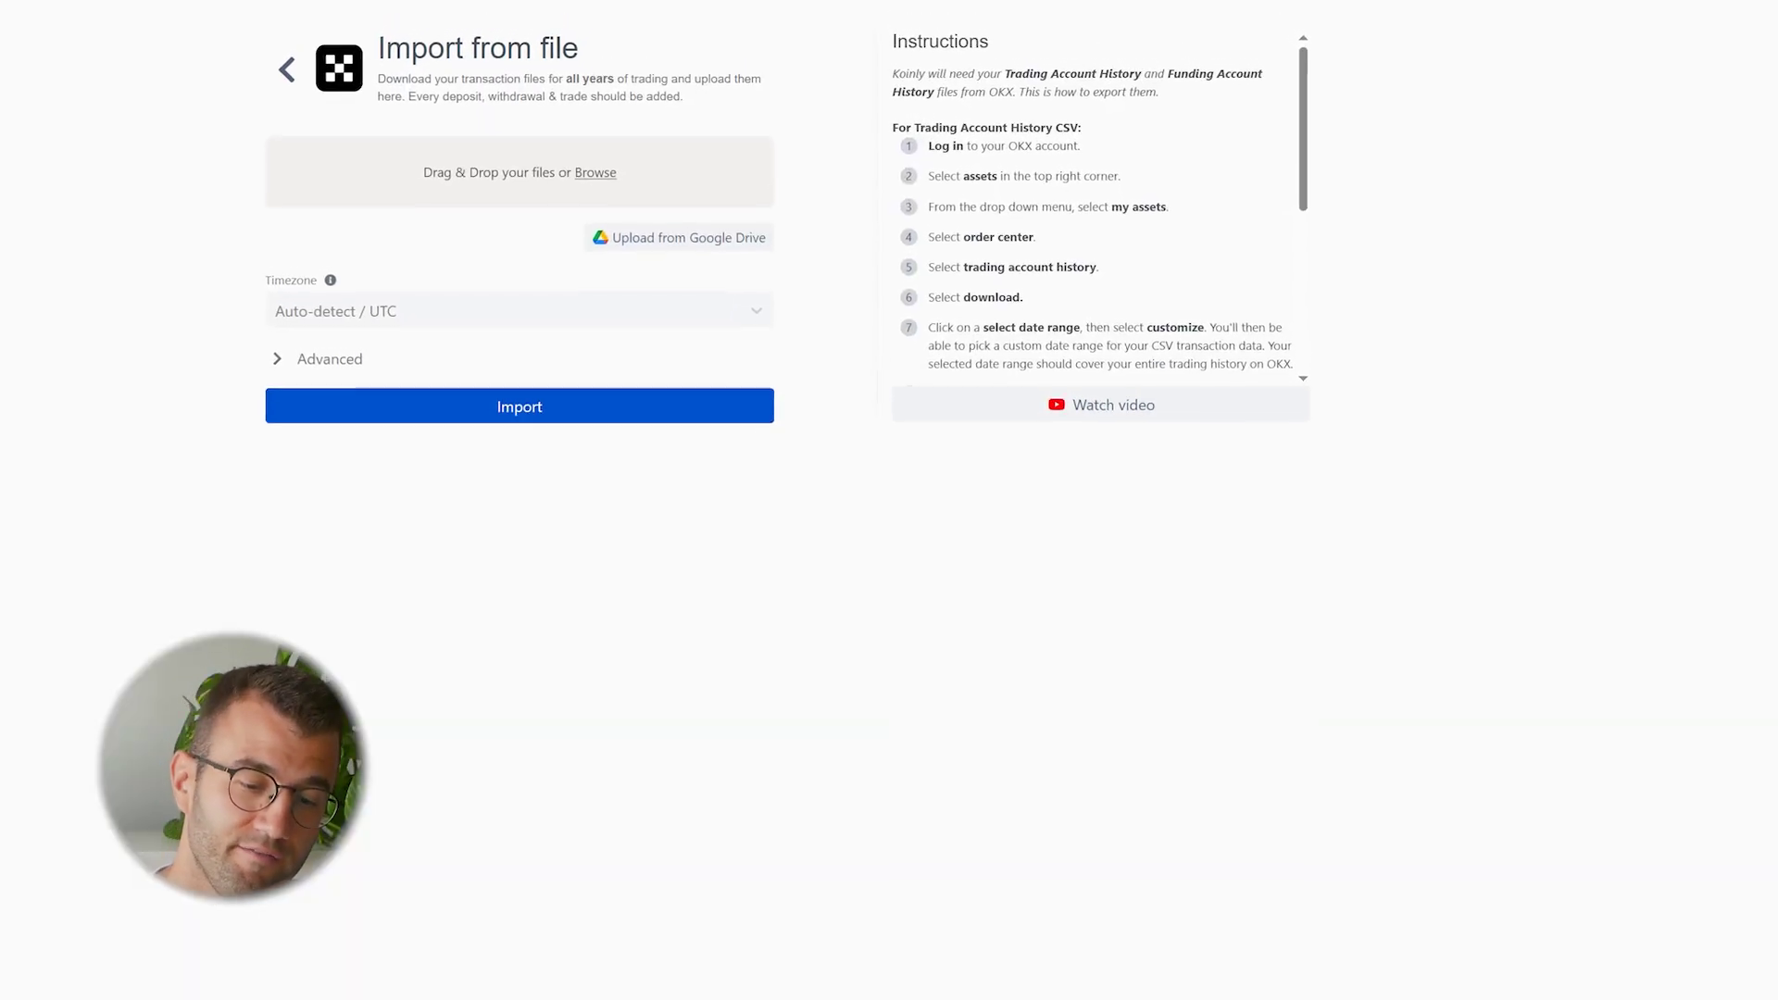
pyautogui.scroll(-1, 1097, 208)
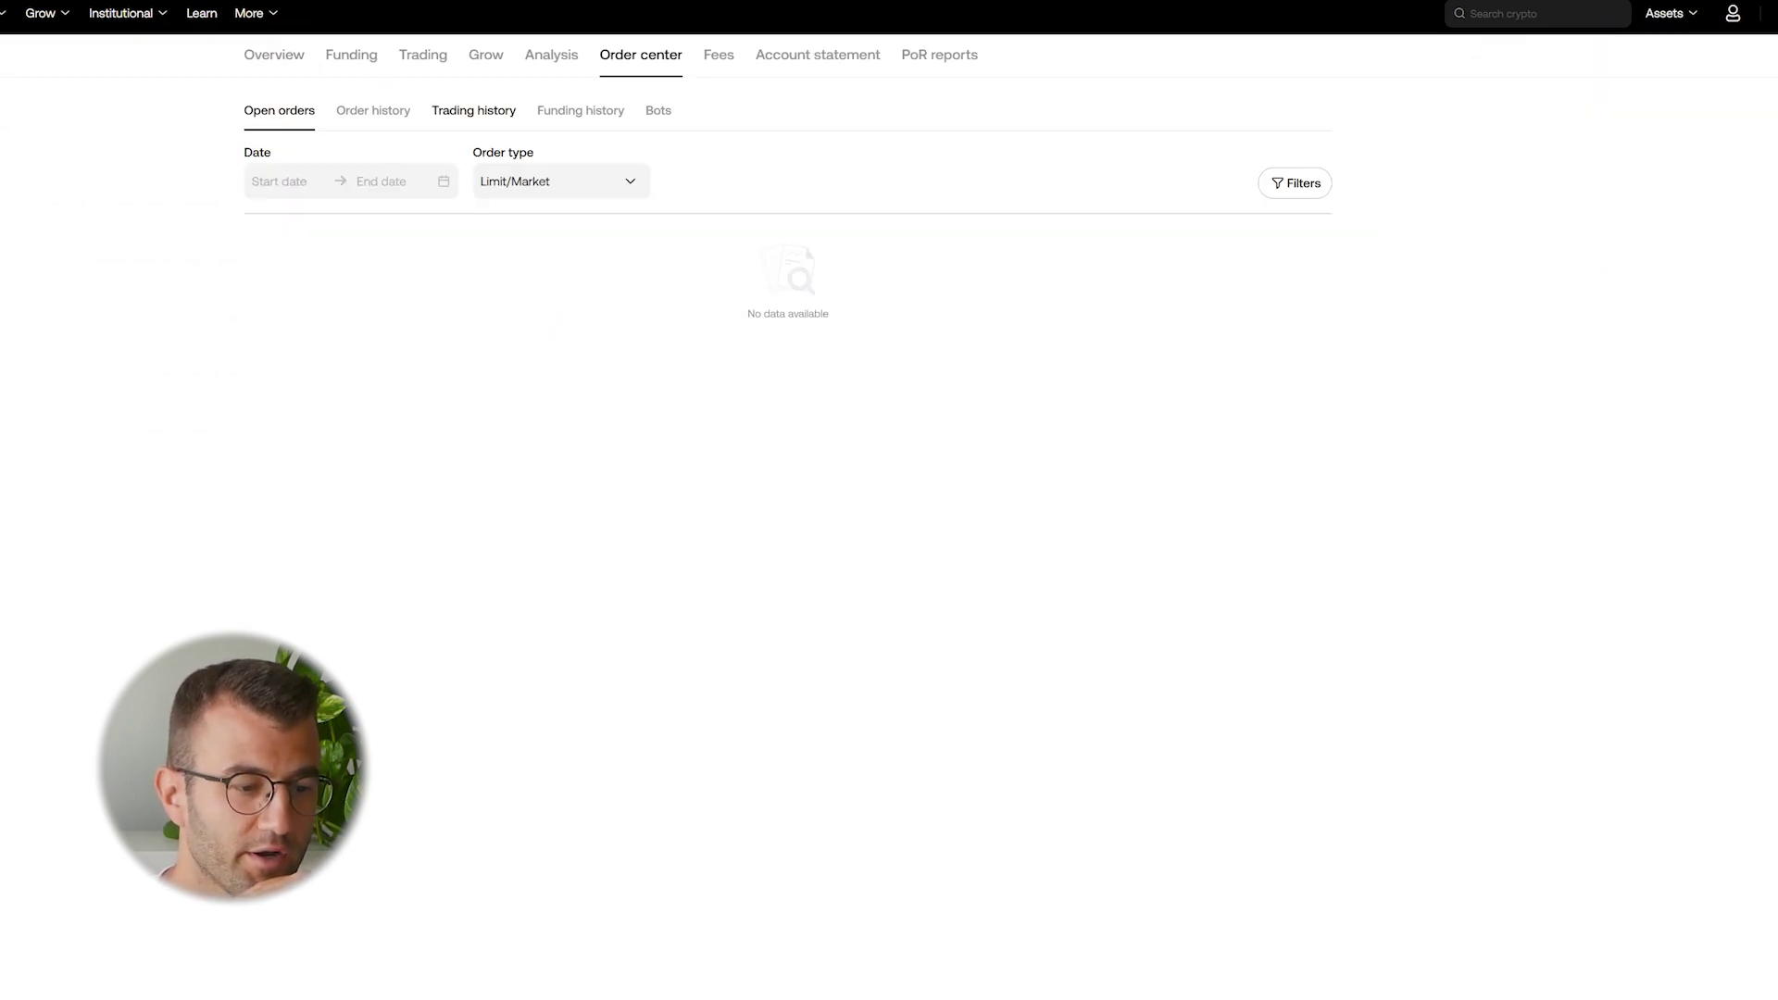
# View OKX trading history, set the download range to last year, then close the download window
pyautogui.click(473, 110)
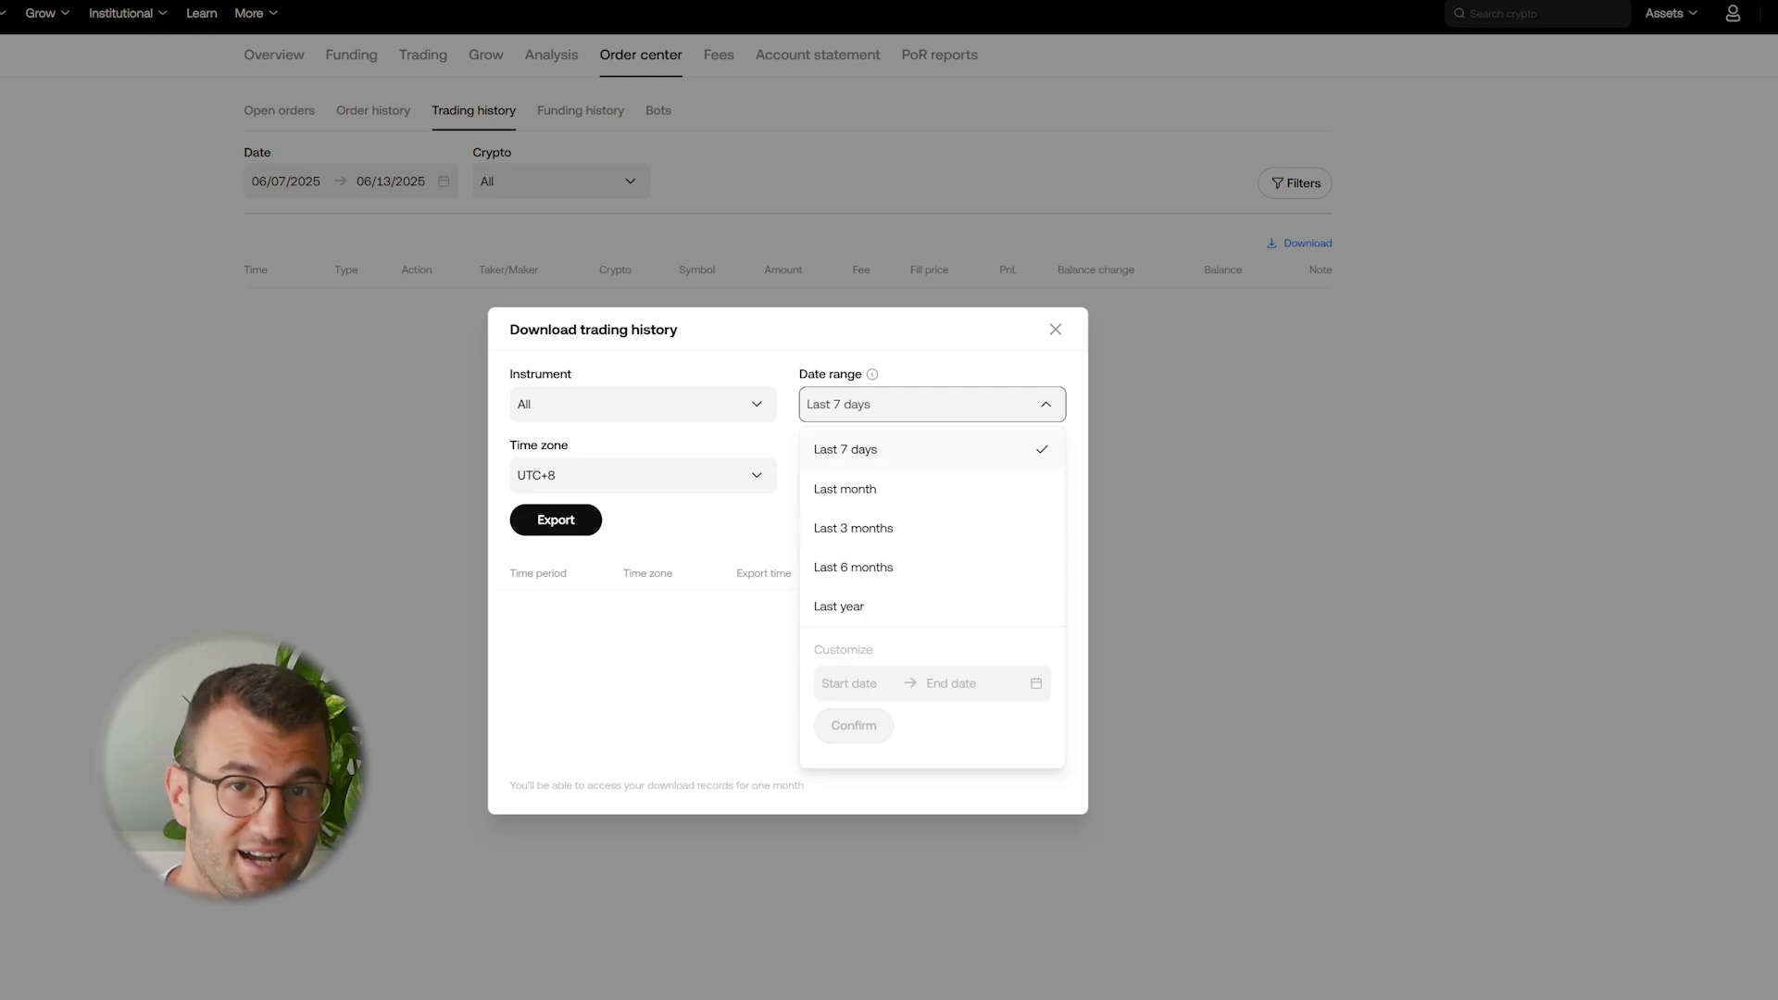
pyautogui.click(838, 607)
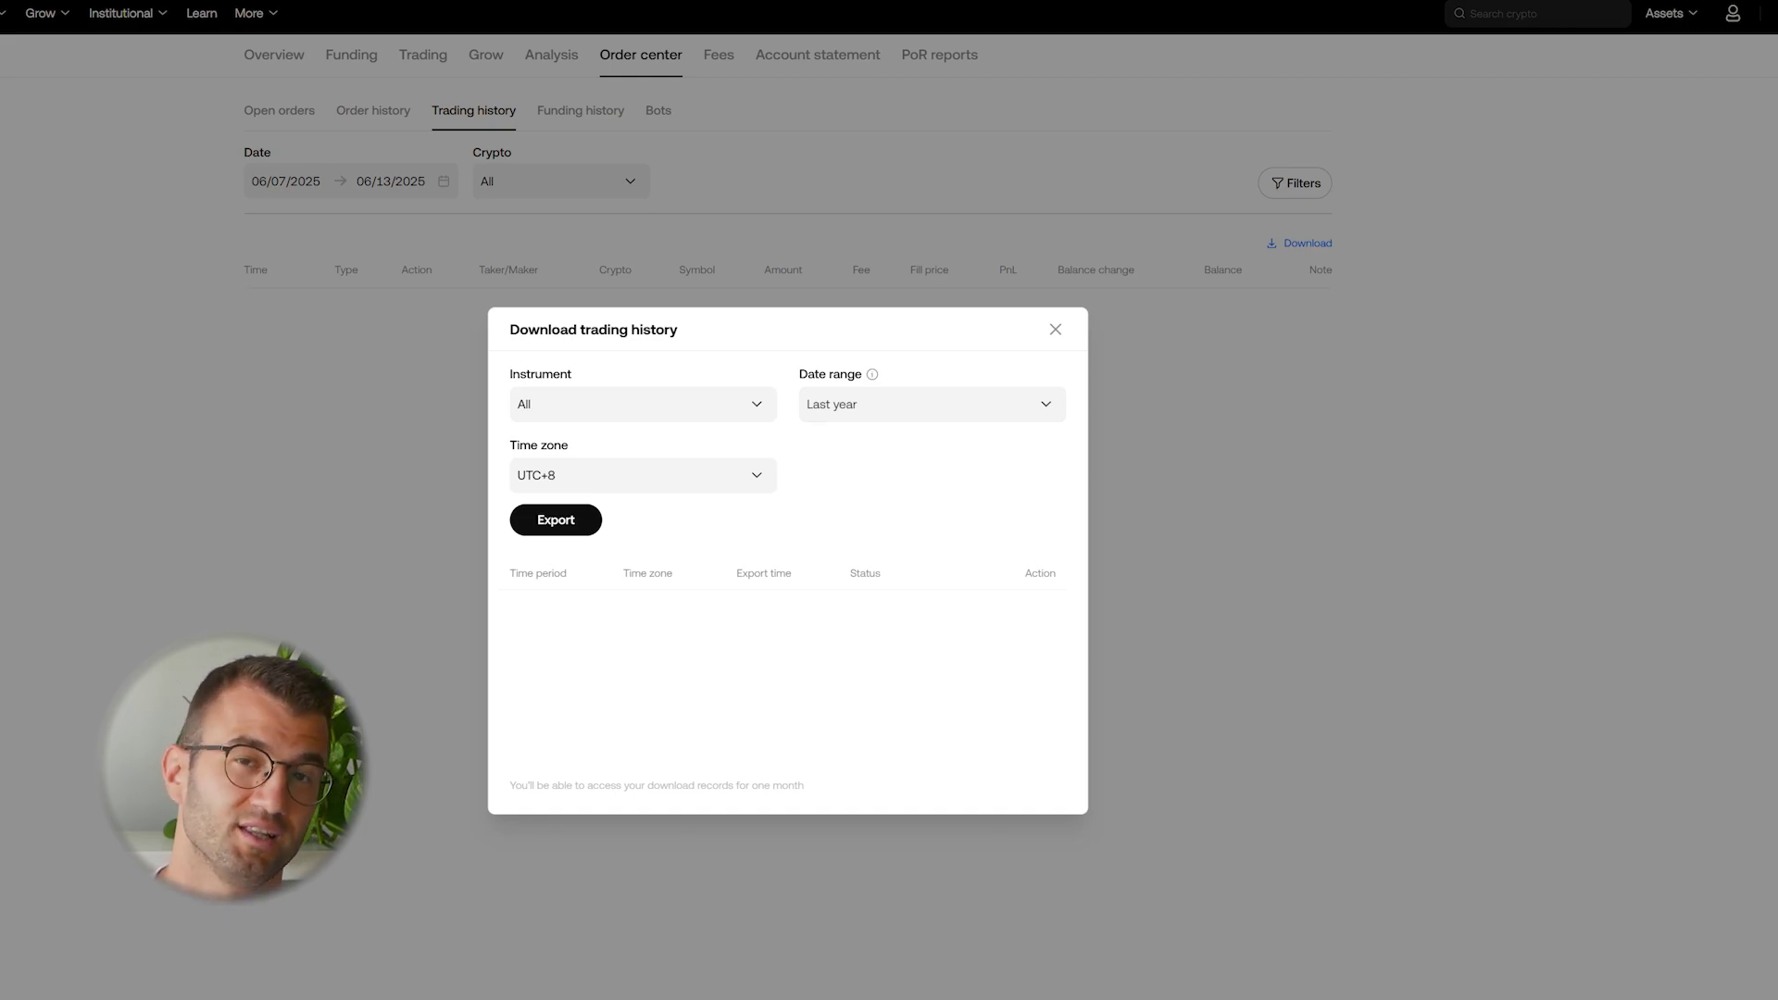
pyautogui.click(1055, 330)
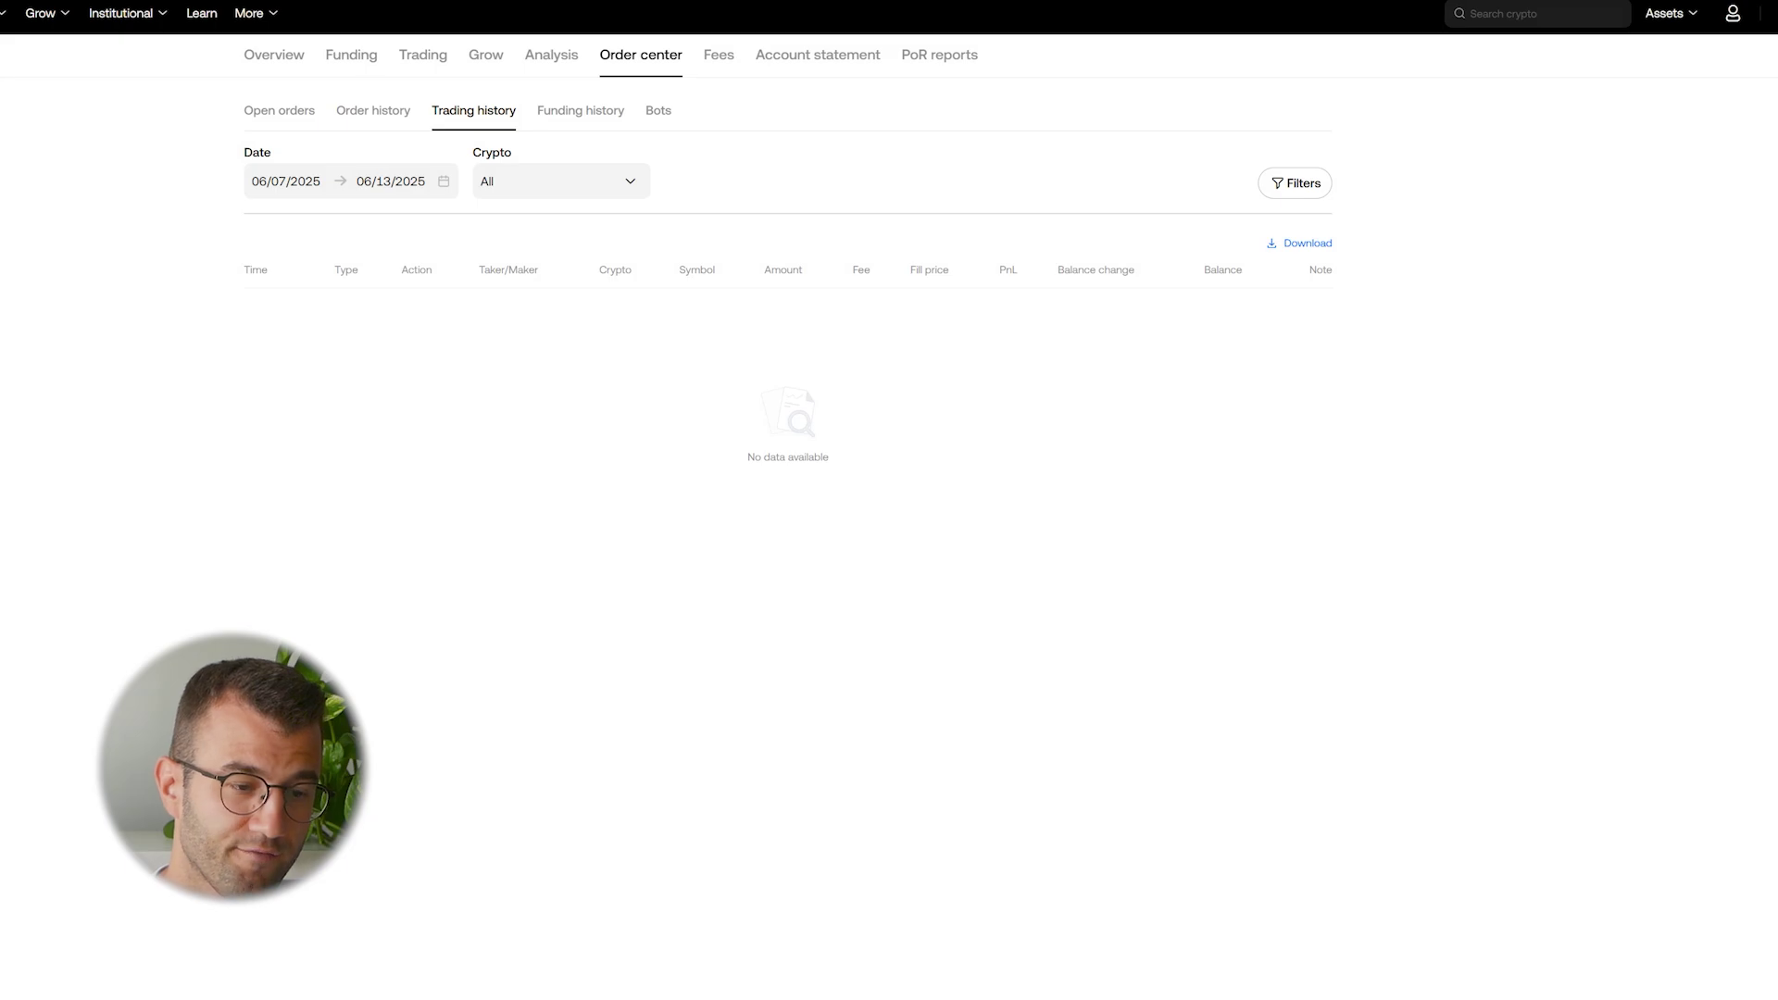
pyautogui.moveTo(1666, 13)
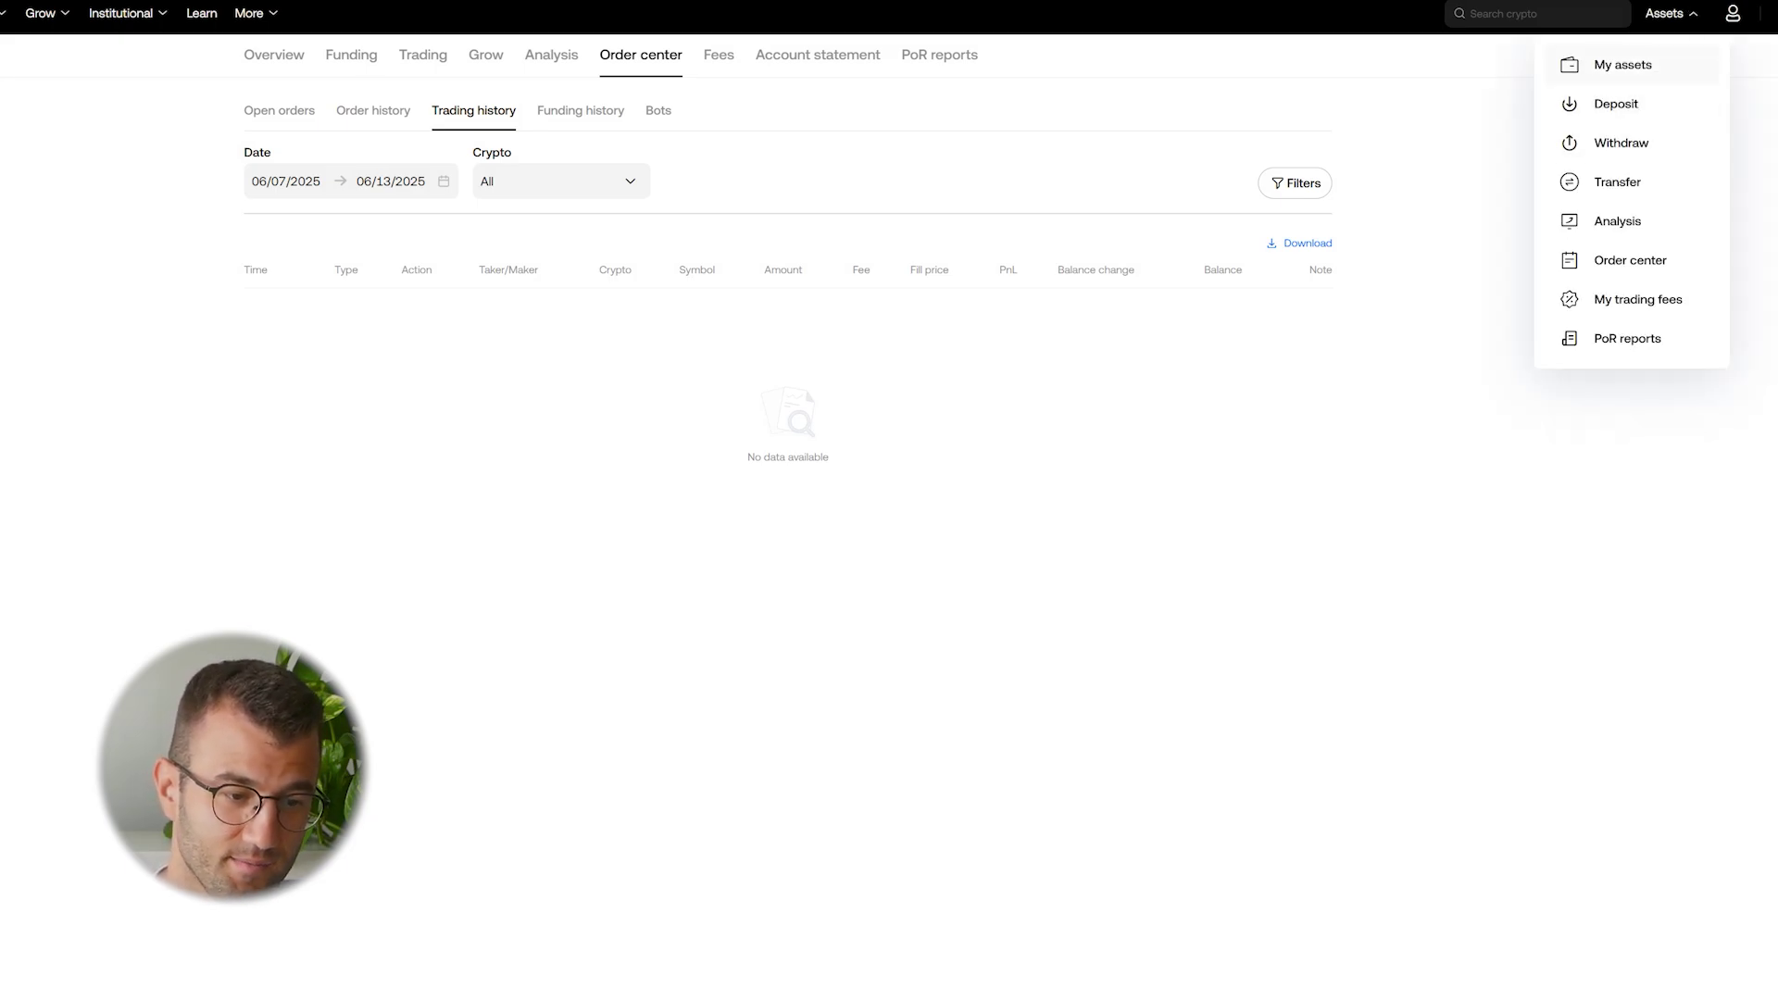
pyautogui.click(1622, 64)
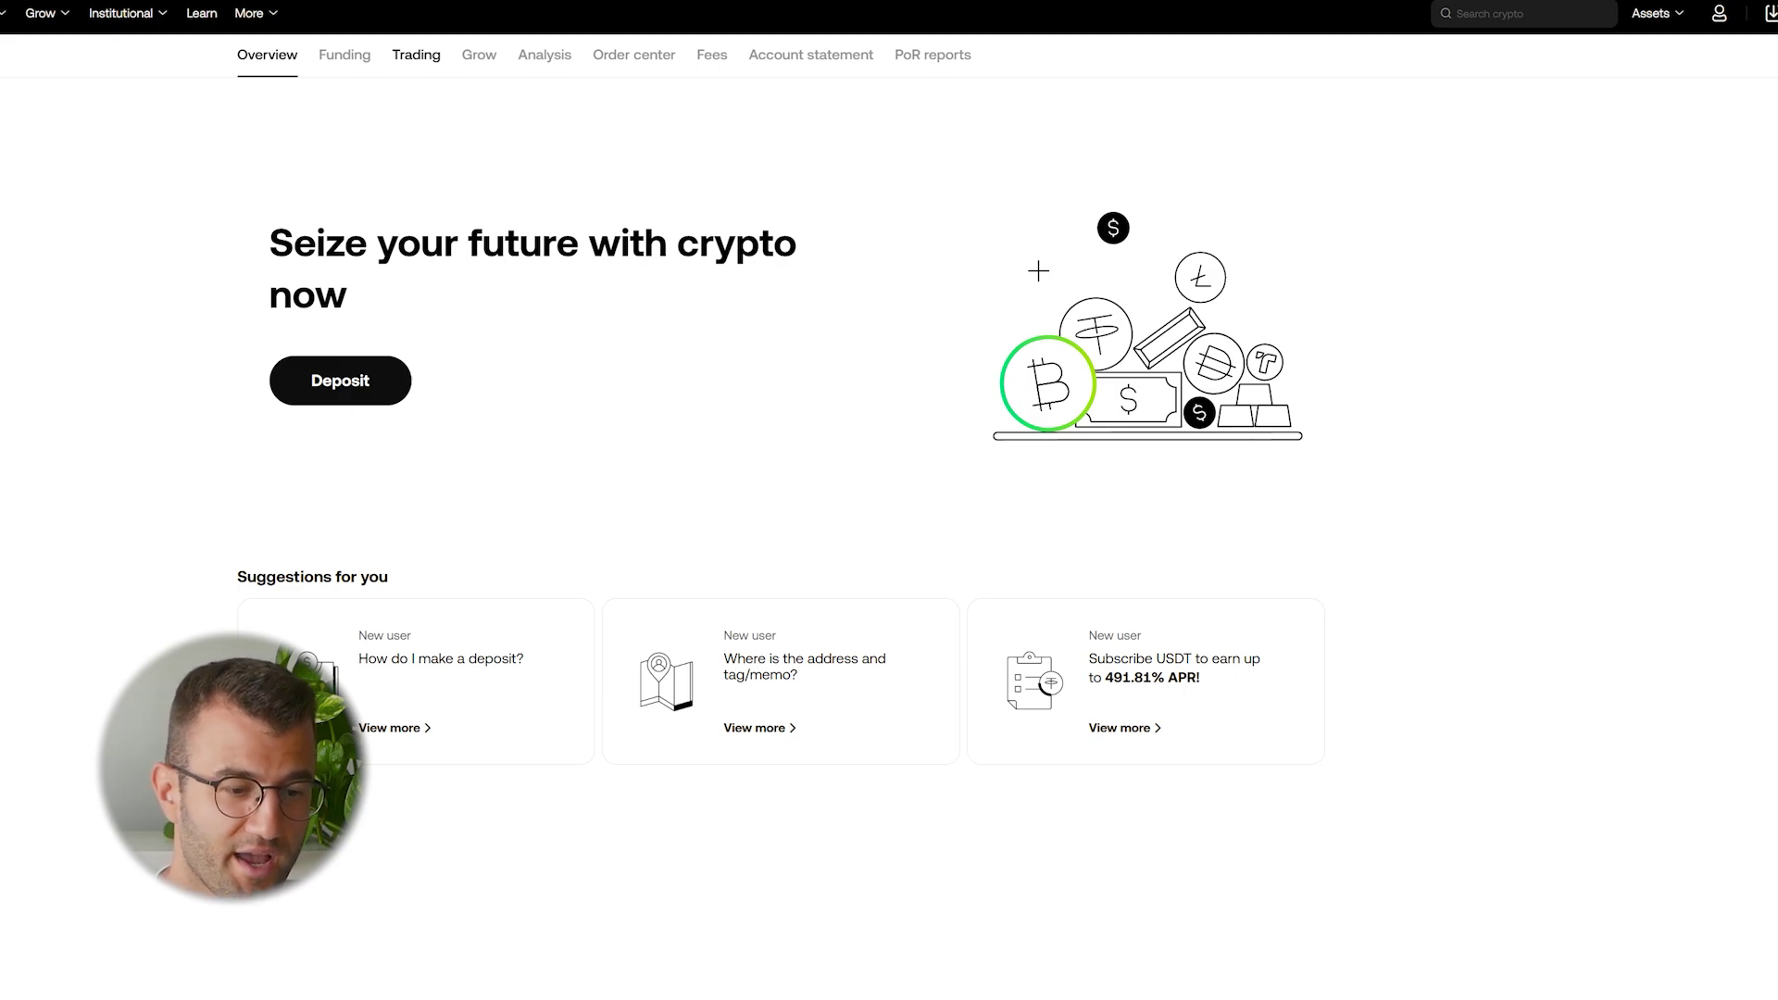
# Open the Order center's funding history download and set its date range to Last year
pyautogui.click(634, 55)
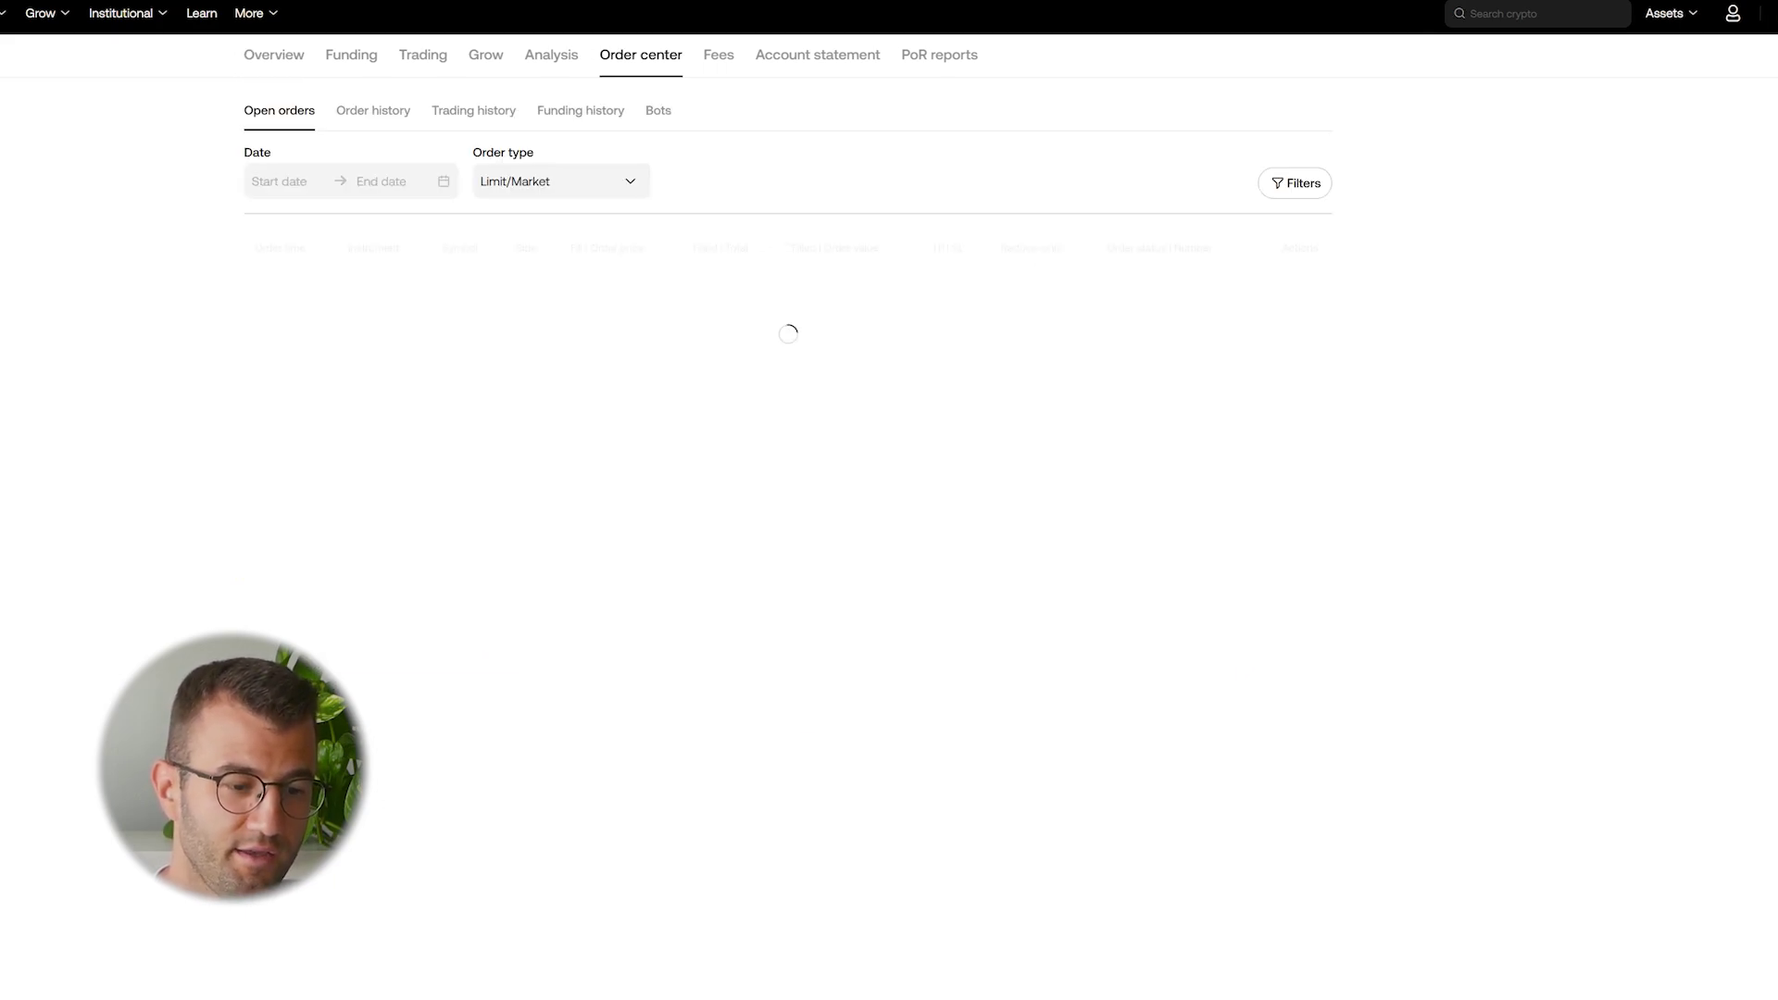
pyautogui.click(581, 111)
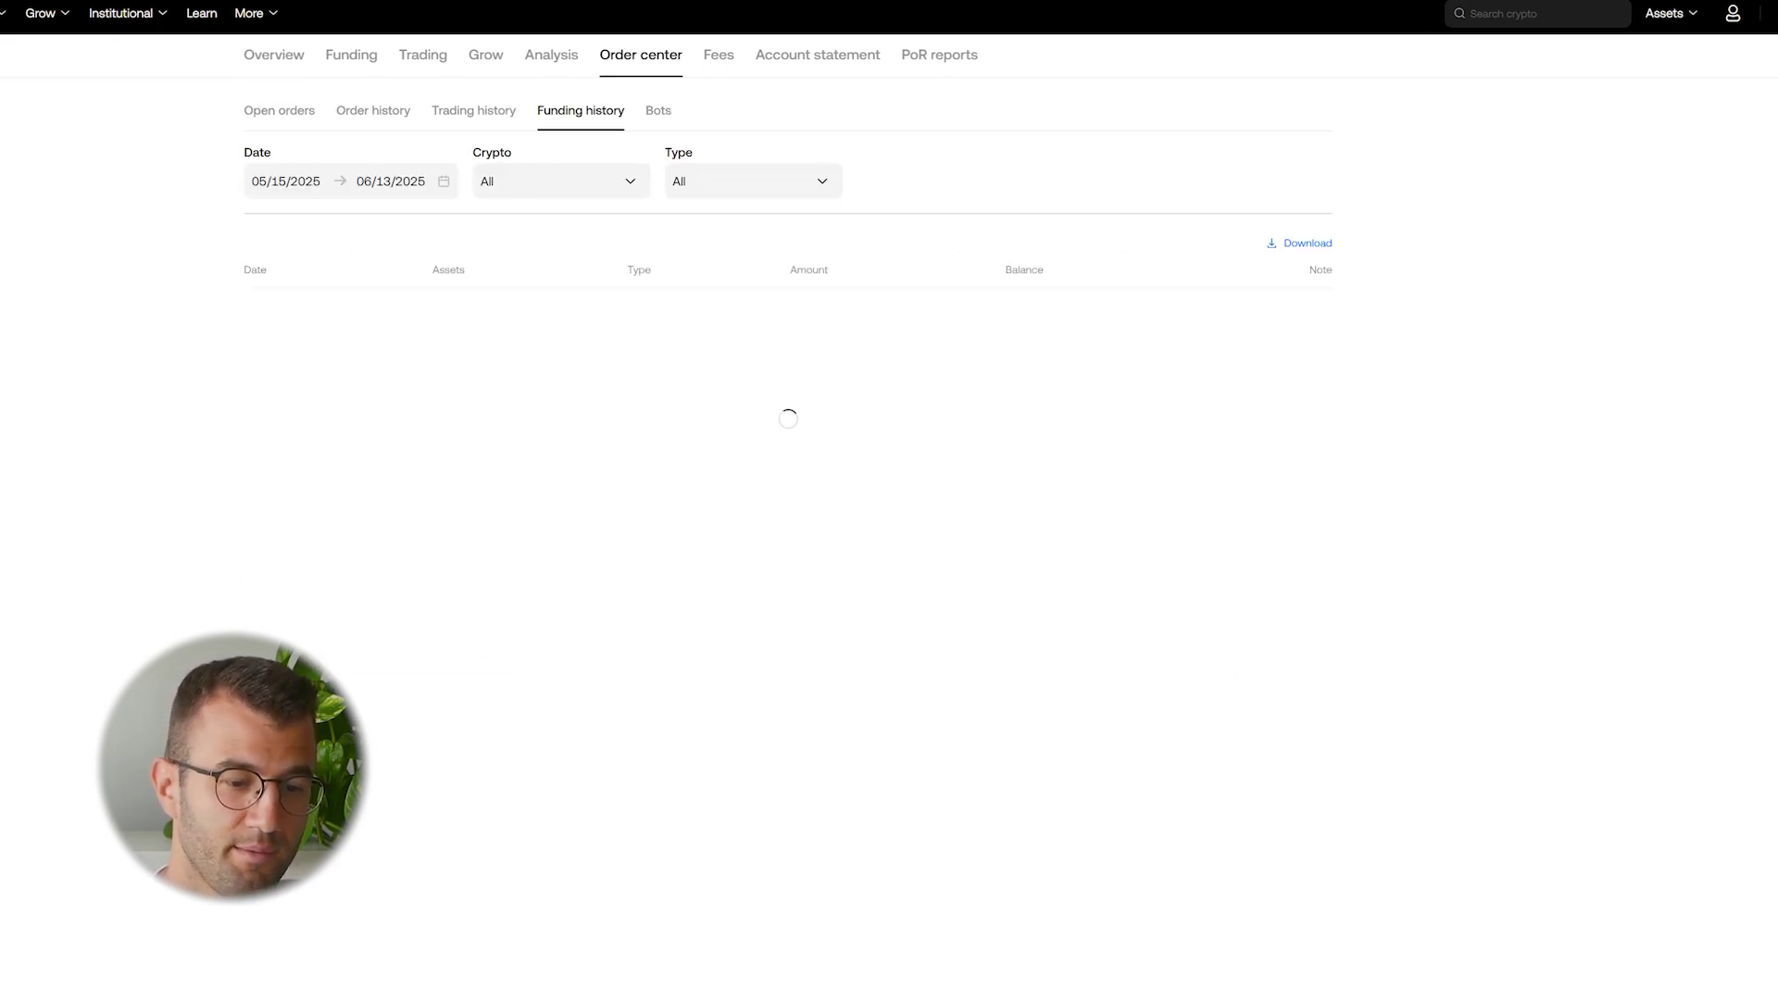
pyautogui.click(1299, 242)
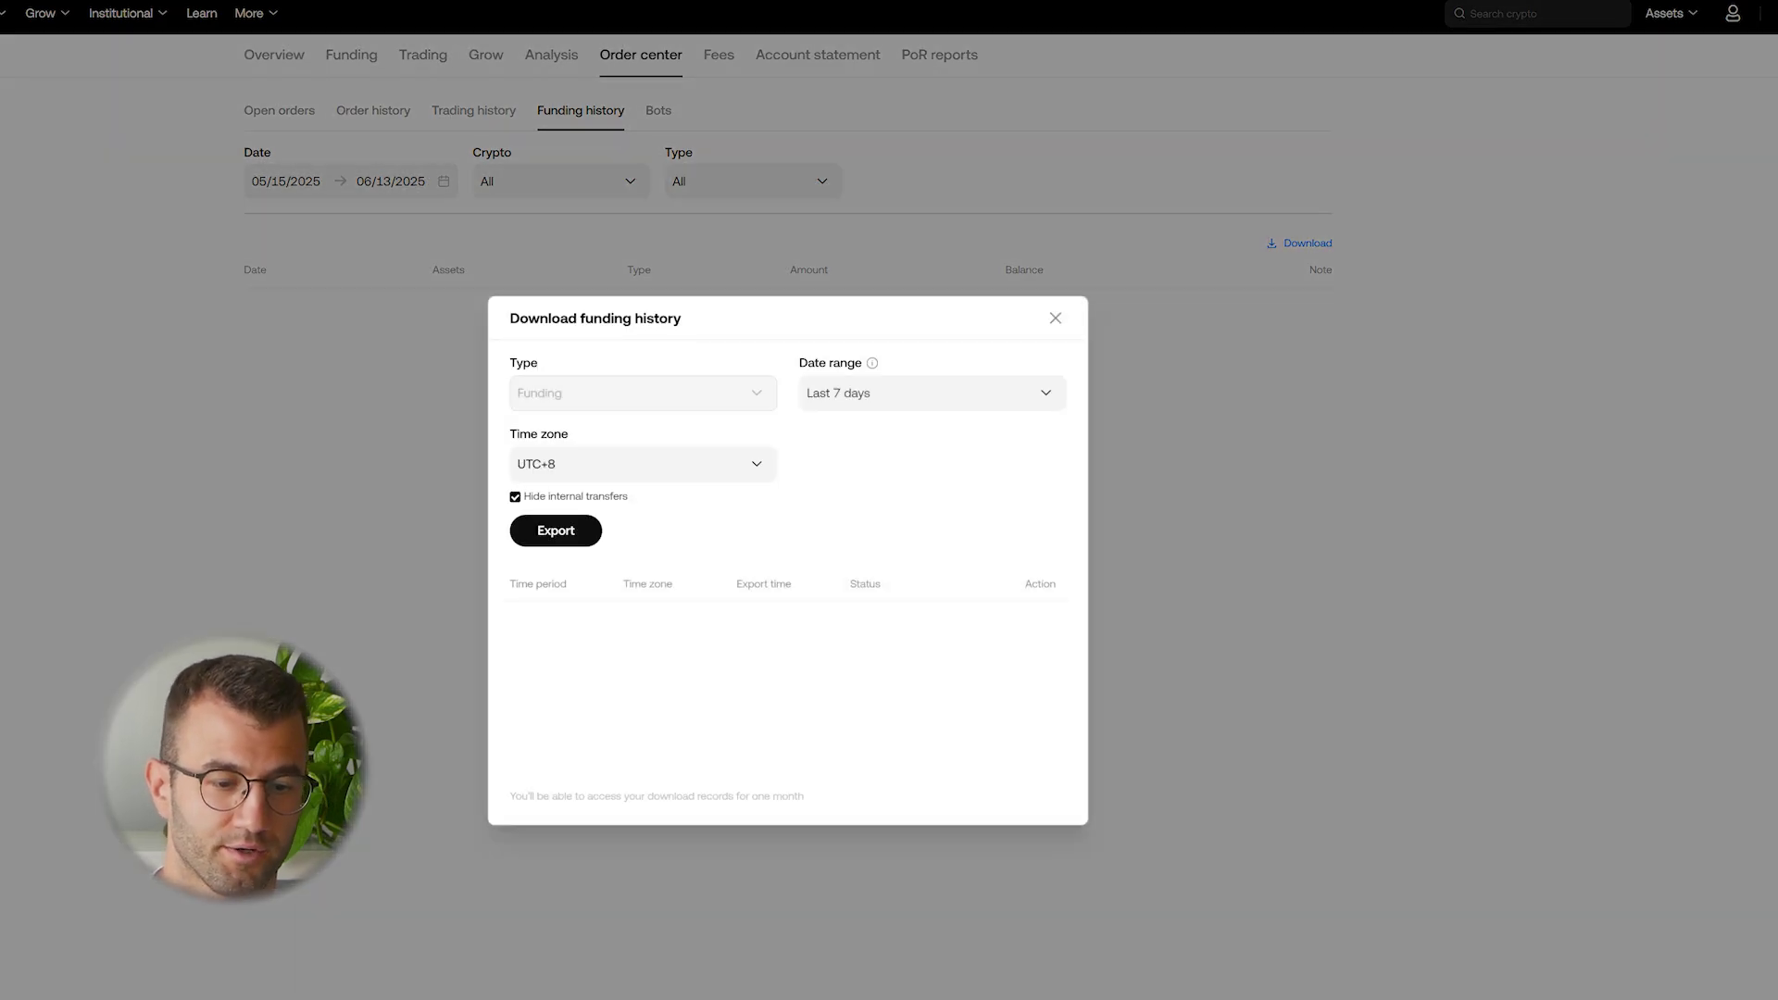
pyautogui.click(931, 393)
pyautogui.click(838, 594)
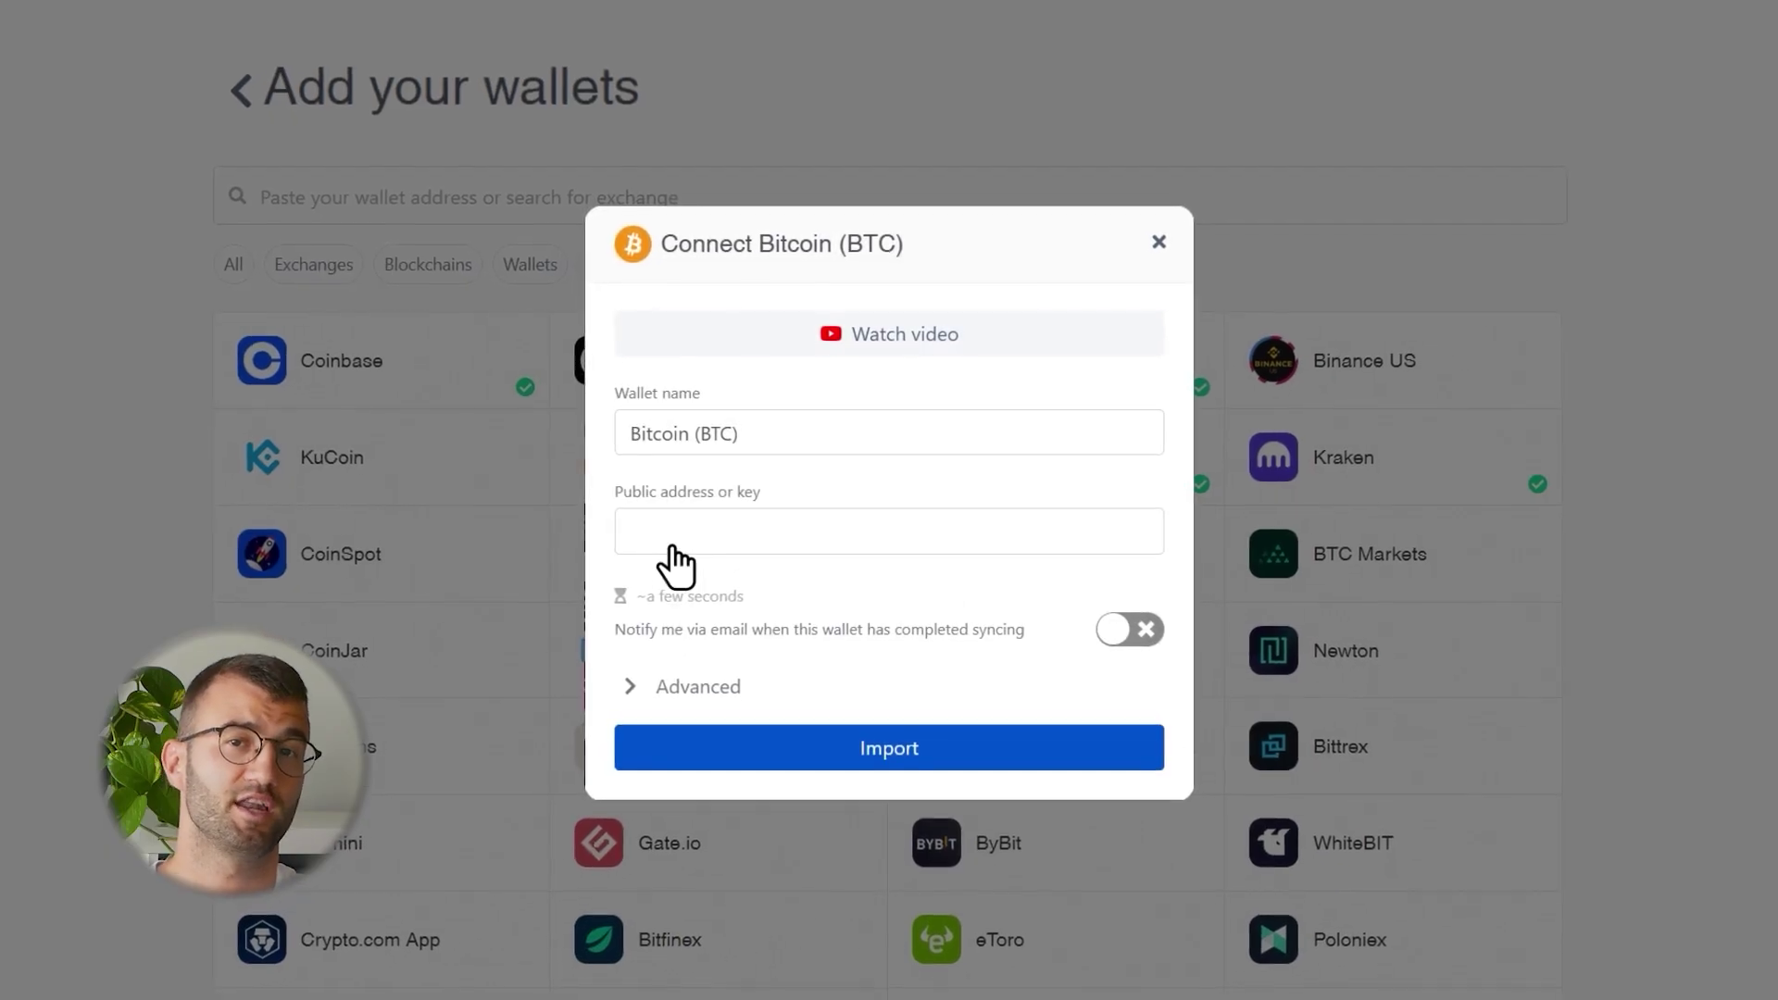
# Paste the Bitcoin wallet's public address, import it, and scroll through the overview
pyautogui.click(673, 567)
pyautogui.hotkey('ctrl', 'v')
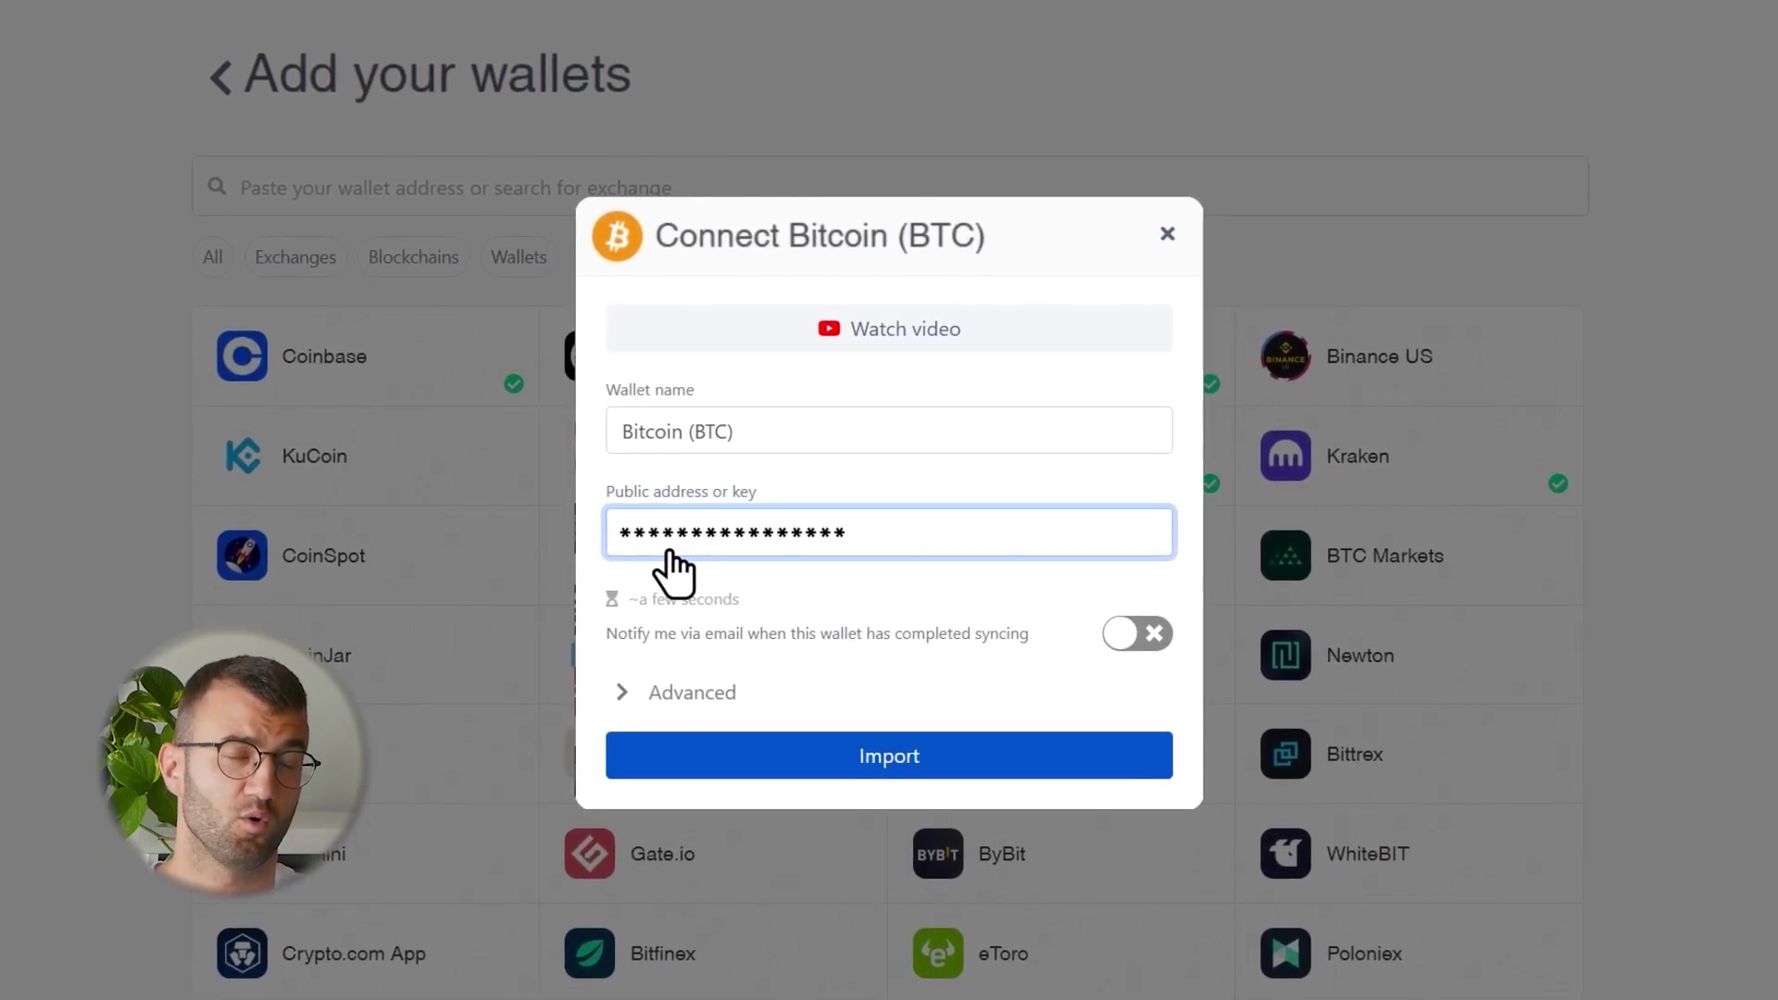
pyautogui.click(875, 761)
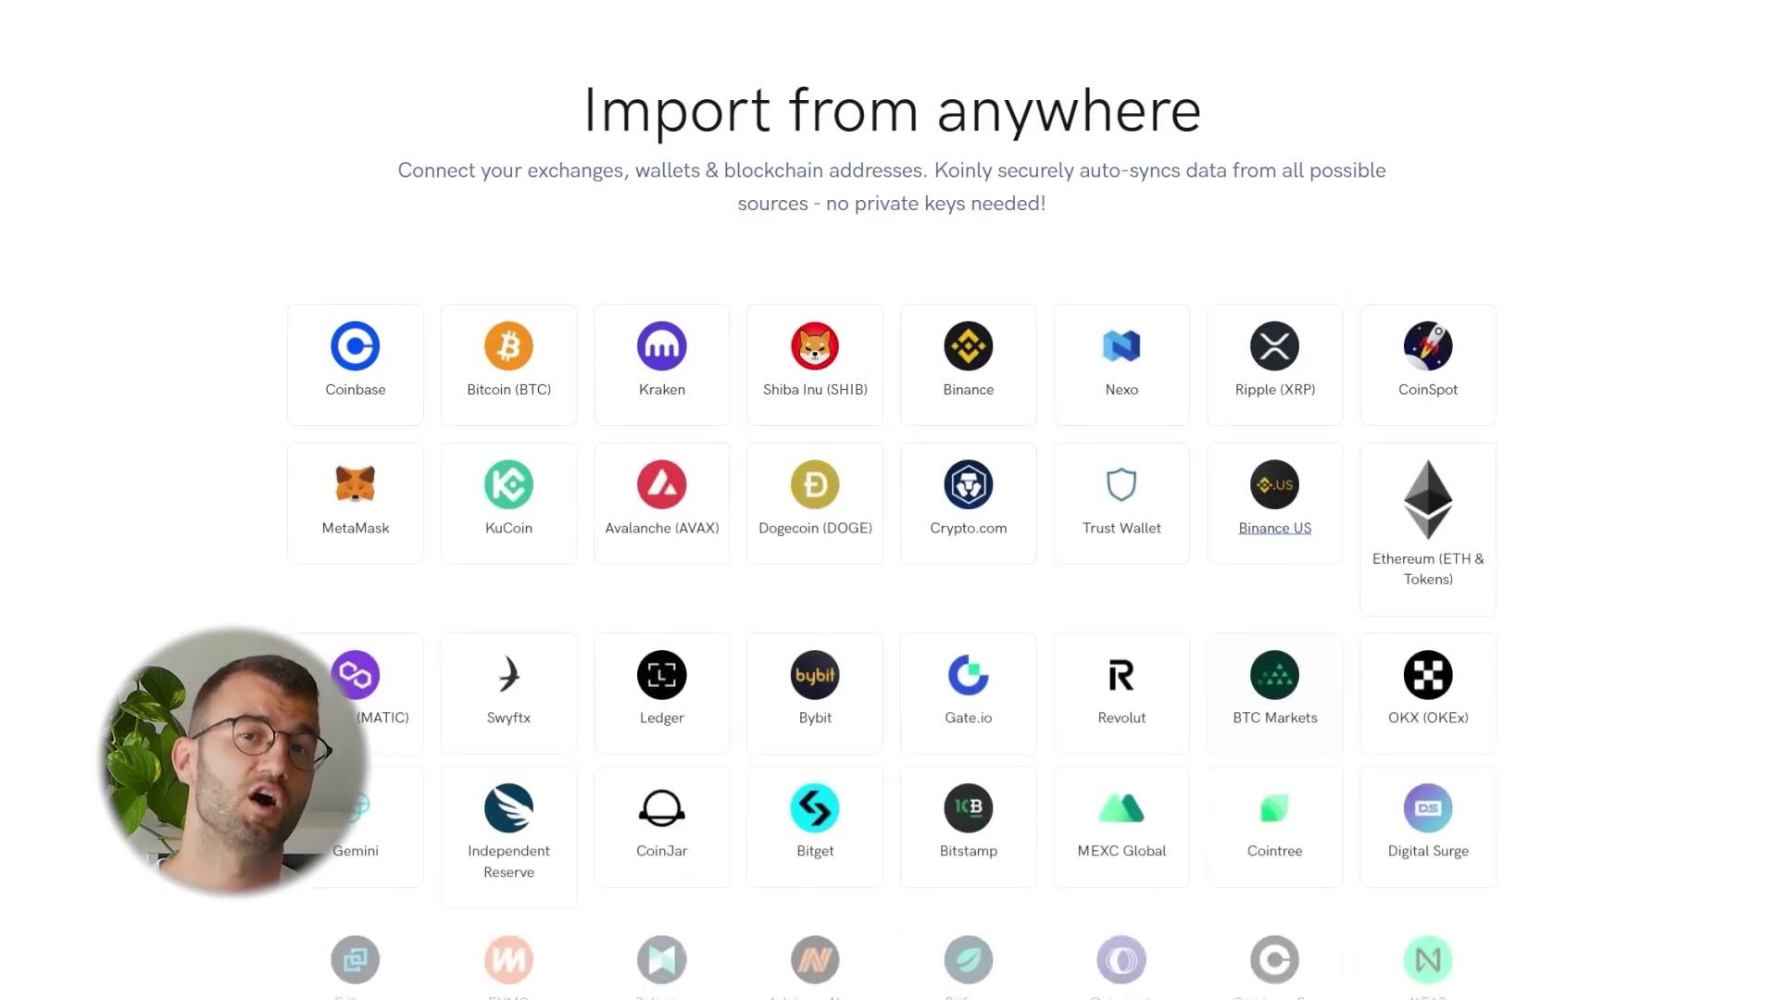
pyautogui.scroll(-4, 888, 556)
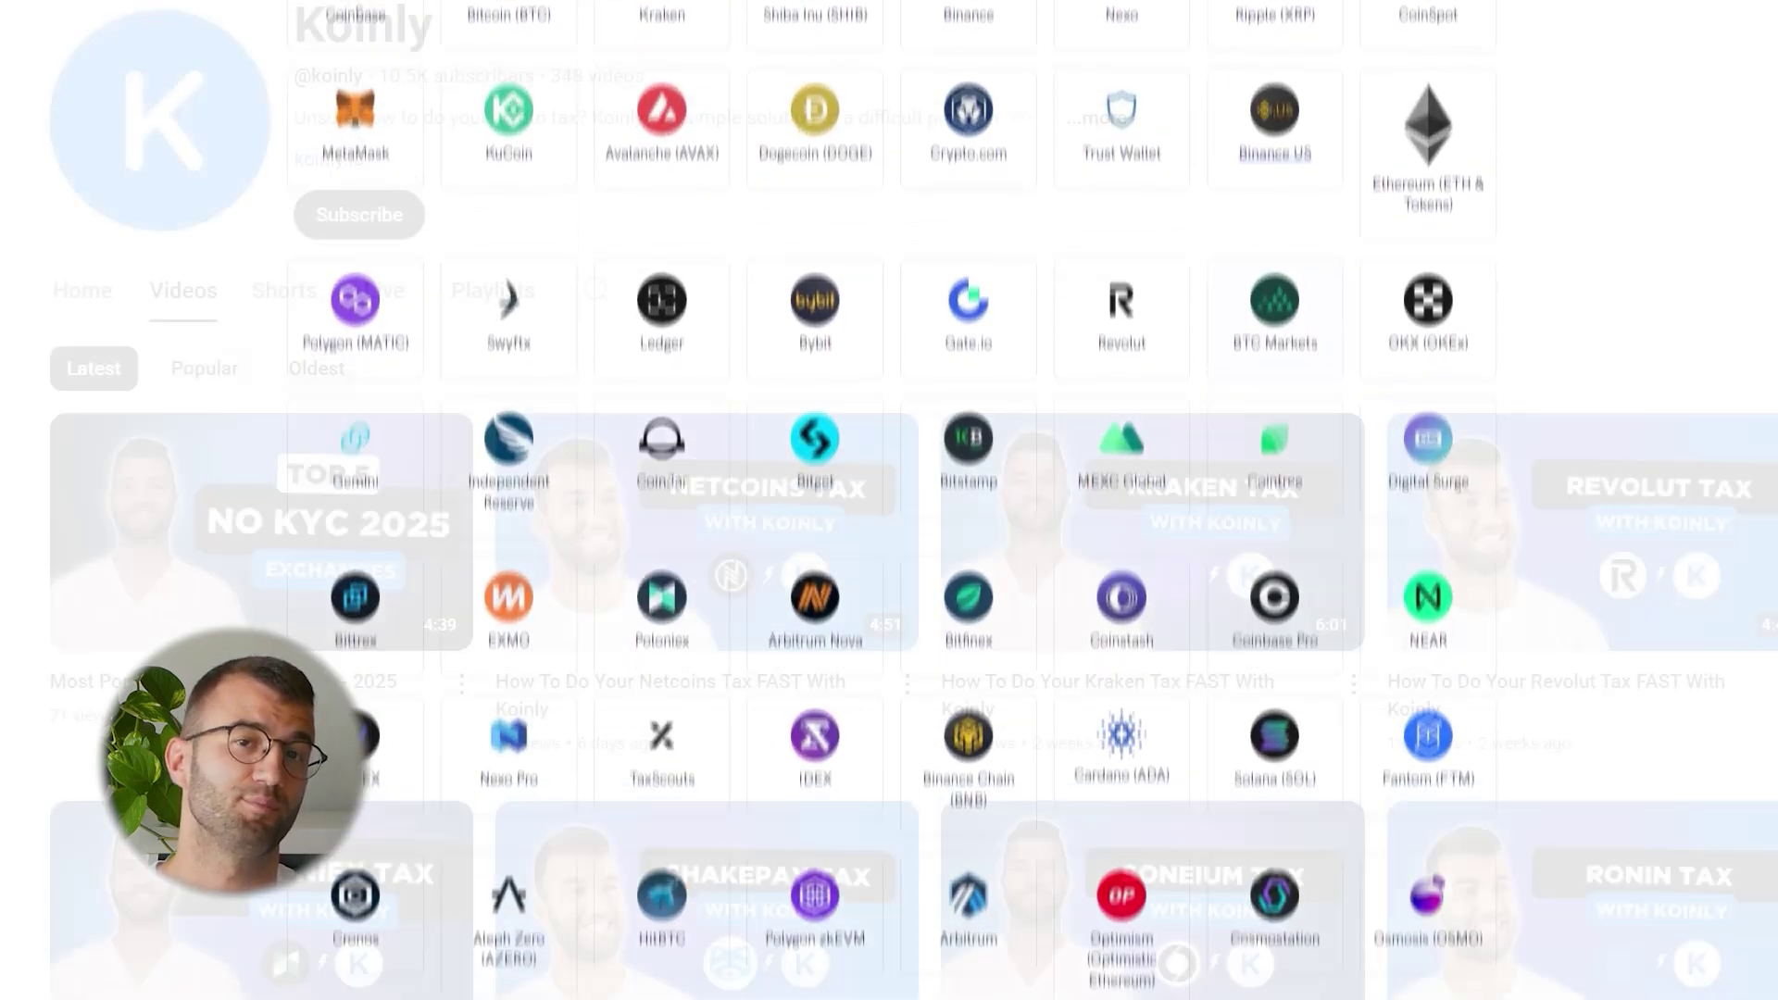
pyautogui.scroll(-5, 889, 500)
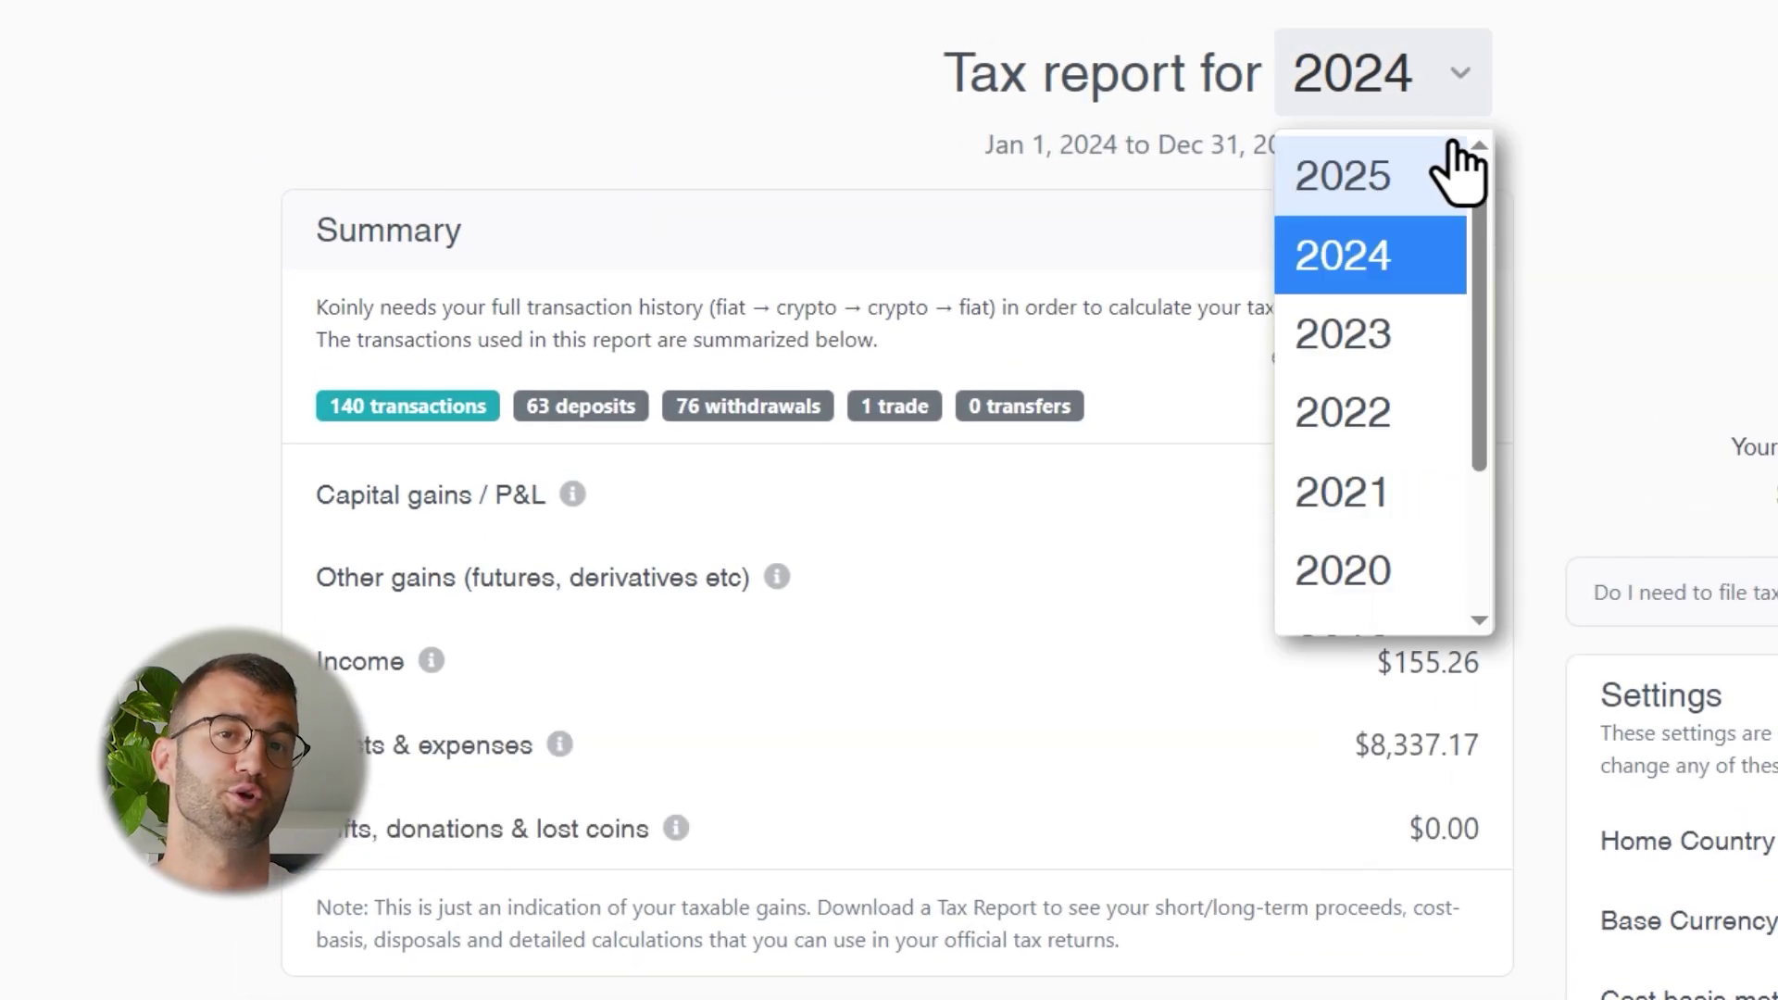
# Switch the tax report year to 2025 and pick the Complete Tax Report type
pyautogui.click(1459, 171)
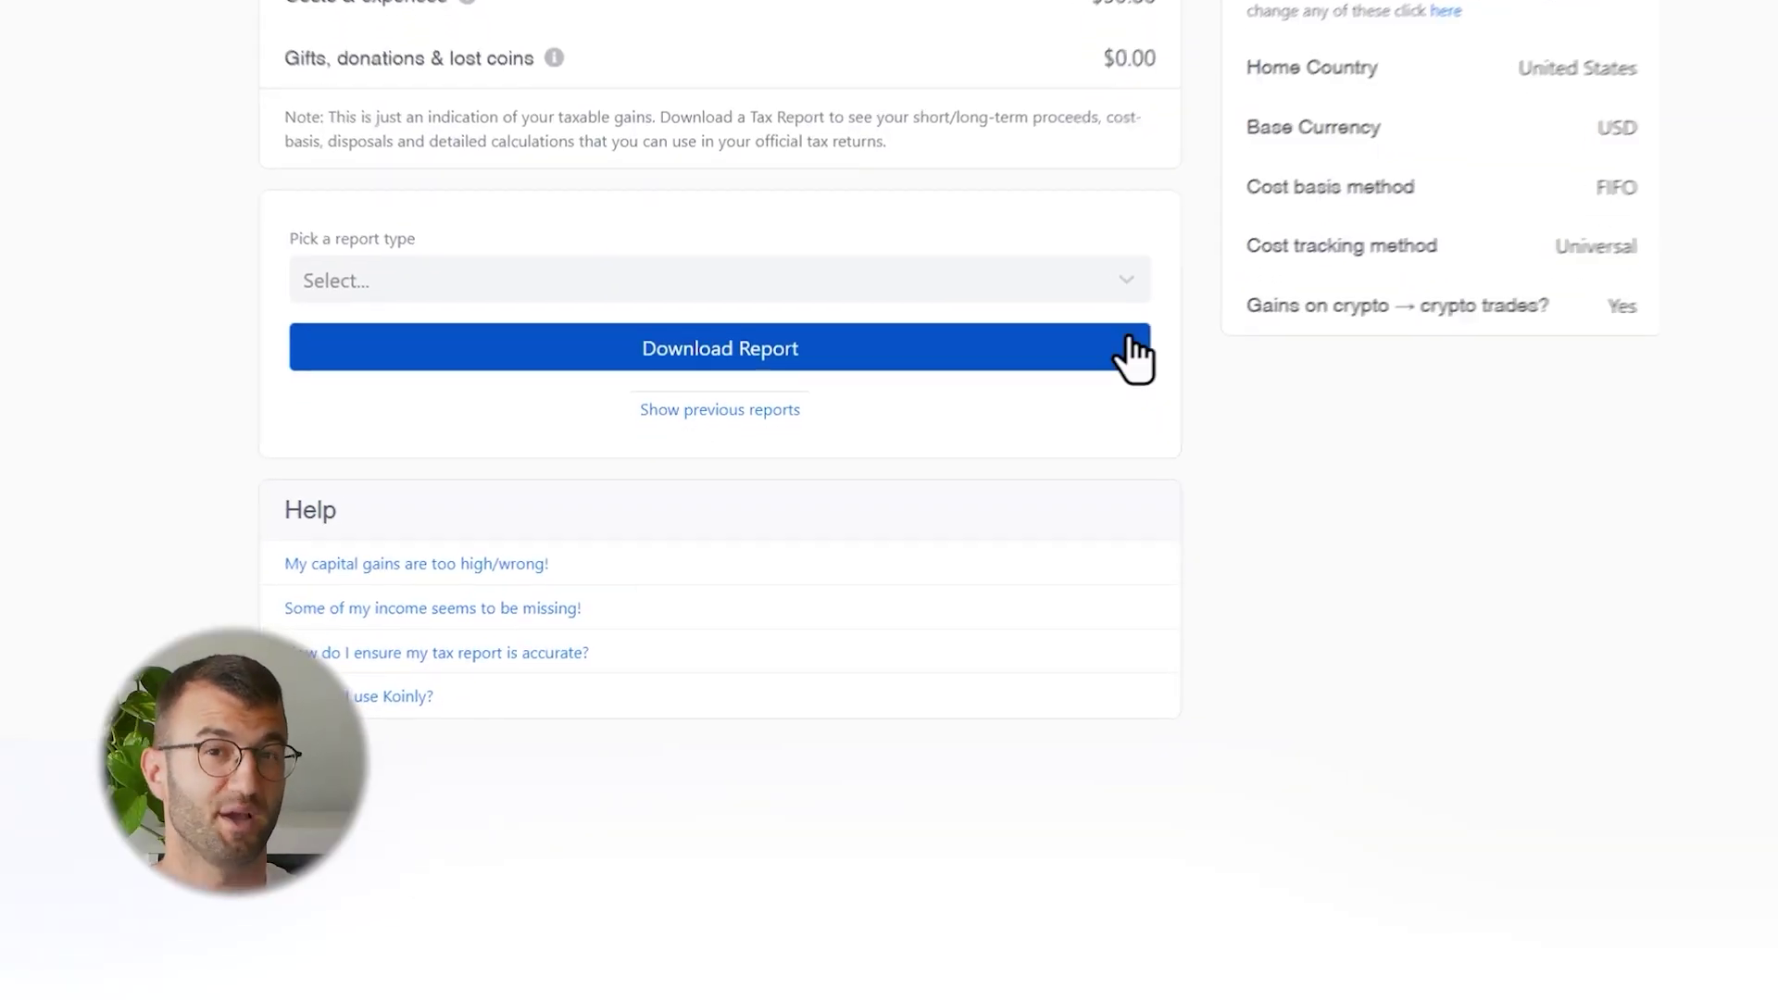
pyautogui.click(1126, 280)
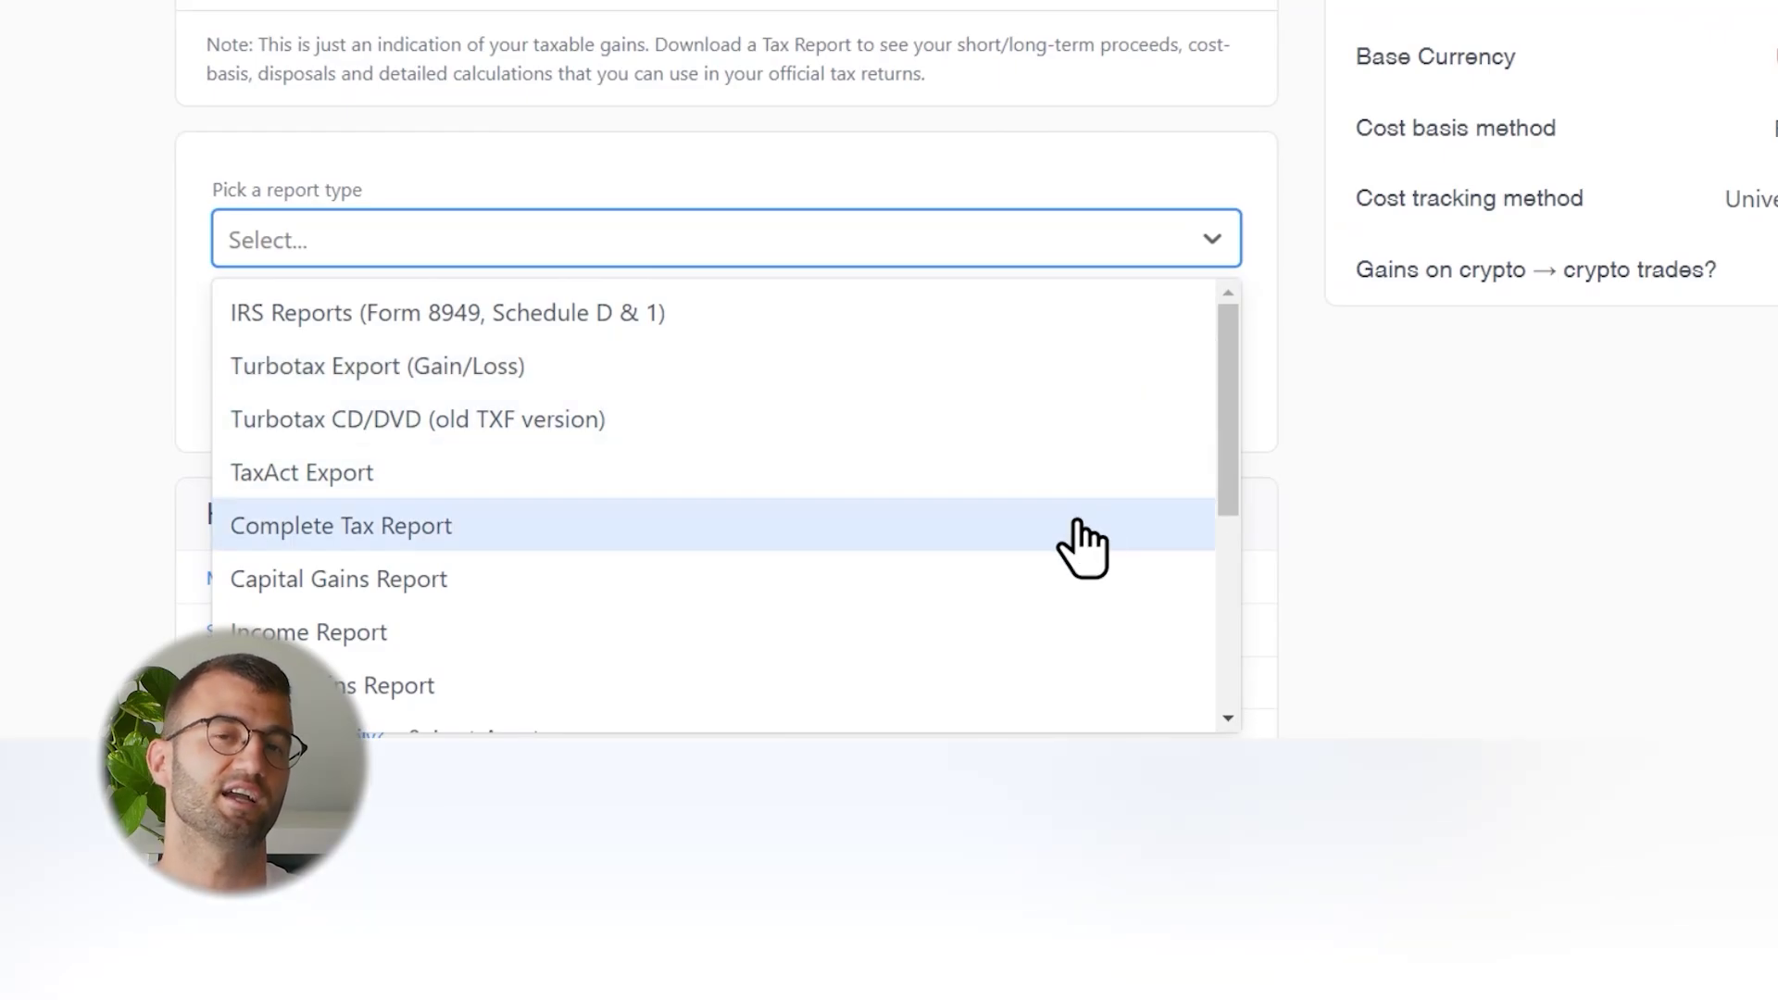
pyautogui.click(1081, 537)
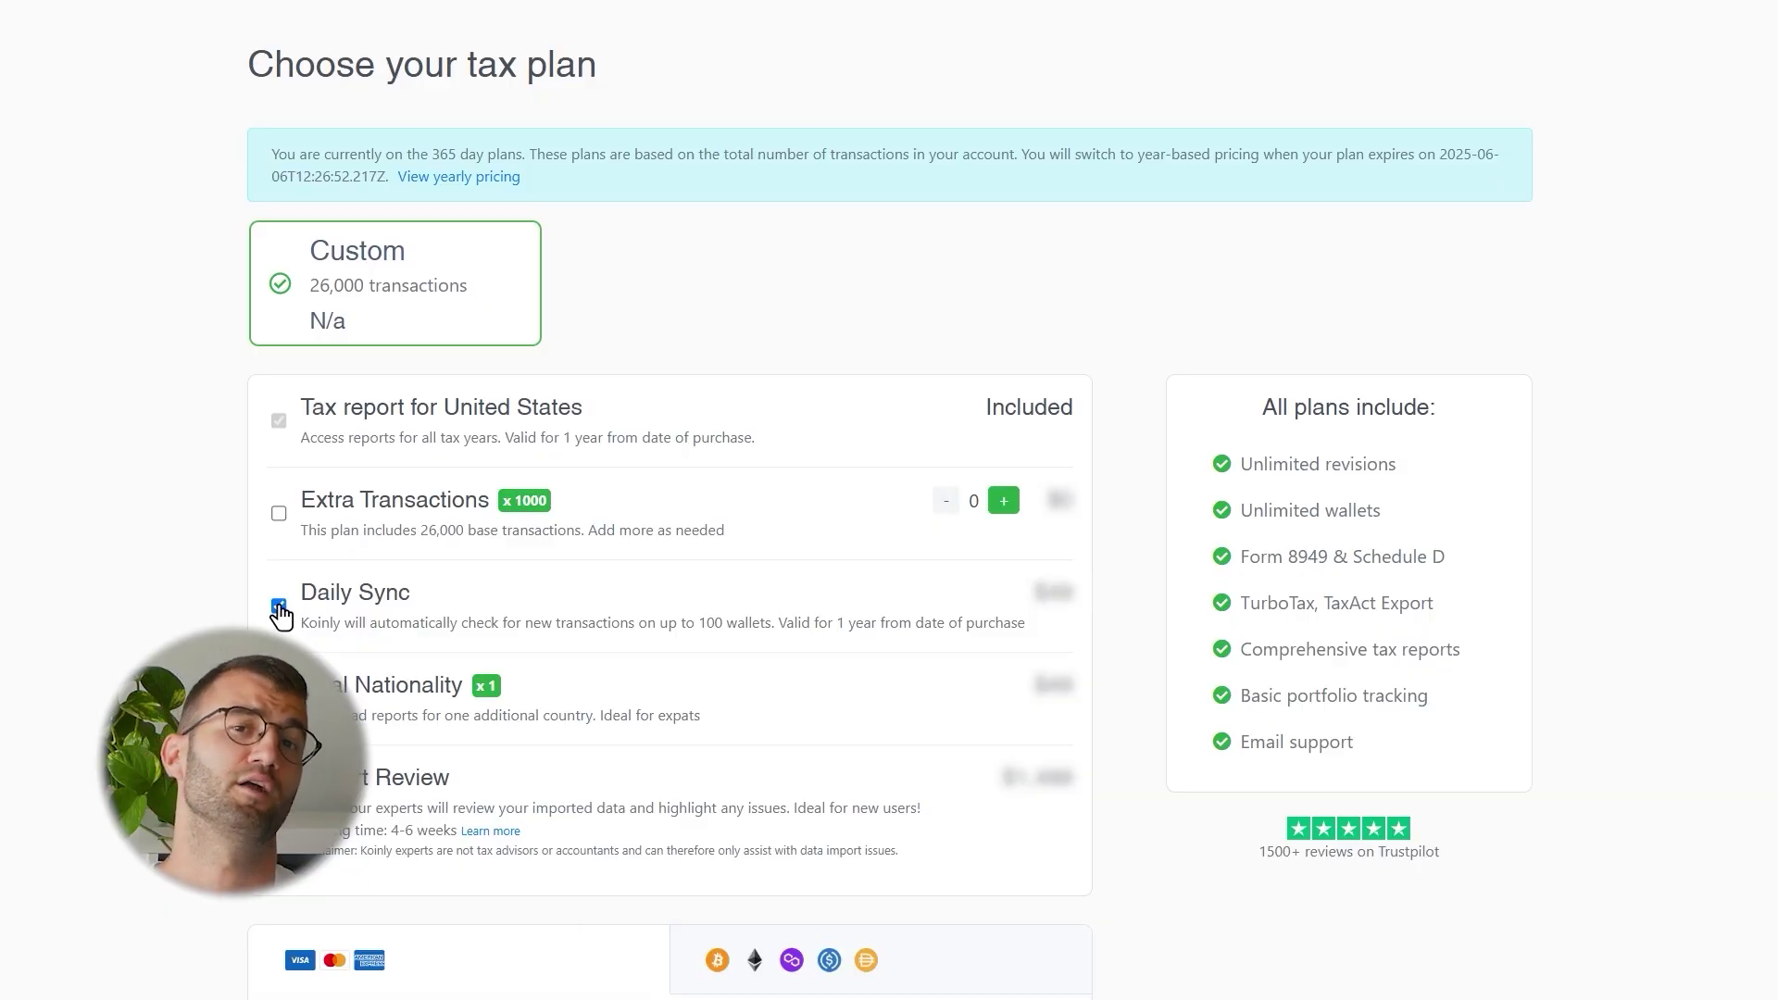
# Invite a client to share portfolio access using their e-mail address
pyautogui.scroll(-6, 515, 795)
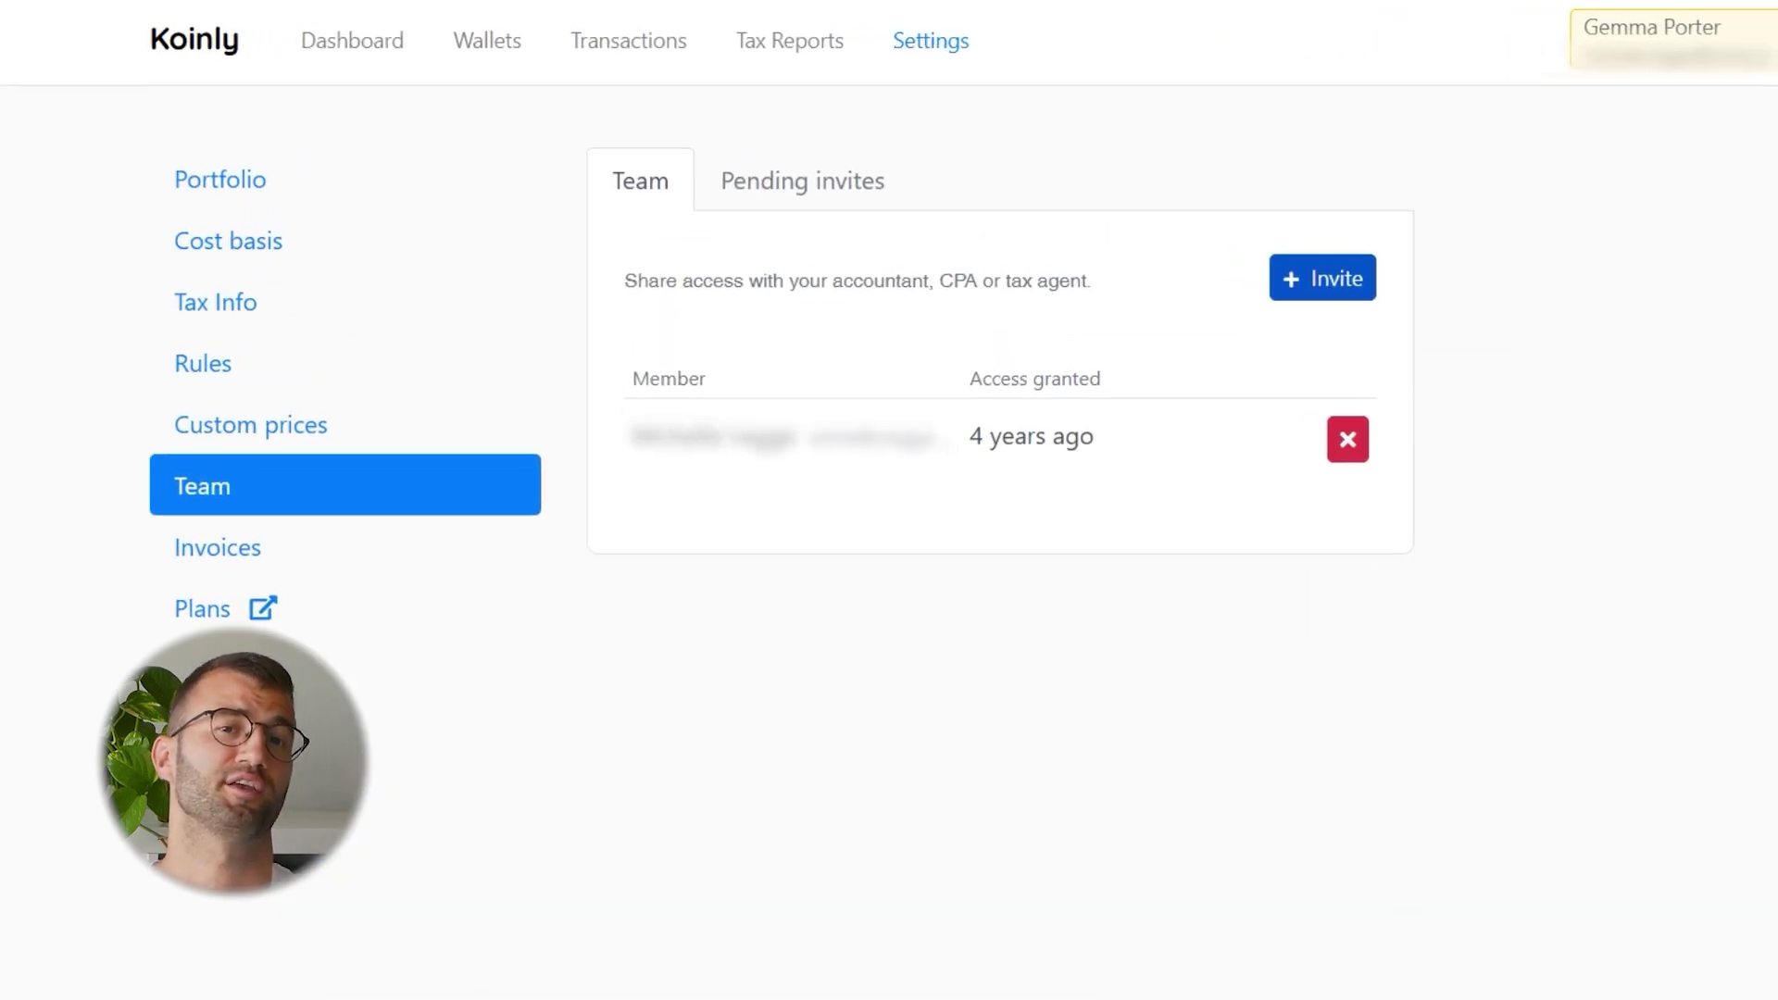
pyautogui.click(1325, 281)
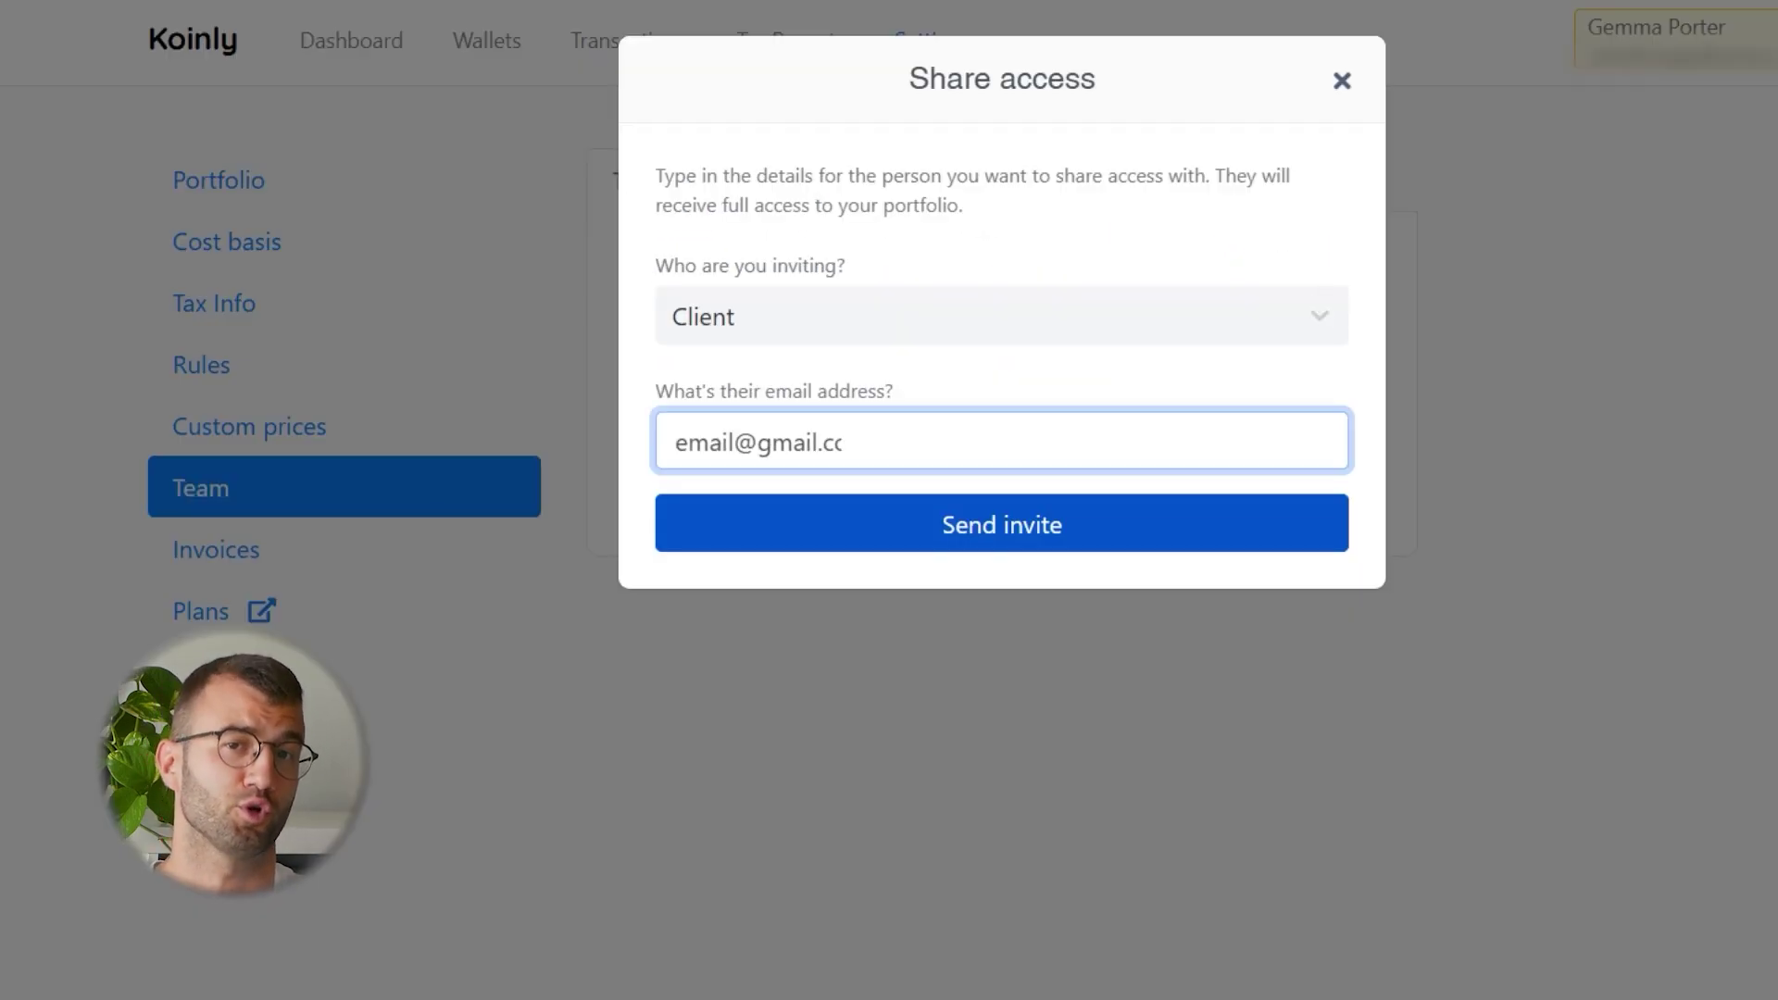
pyautogui.click(993, 546)
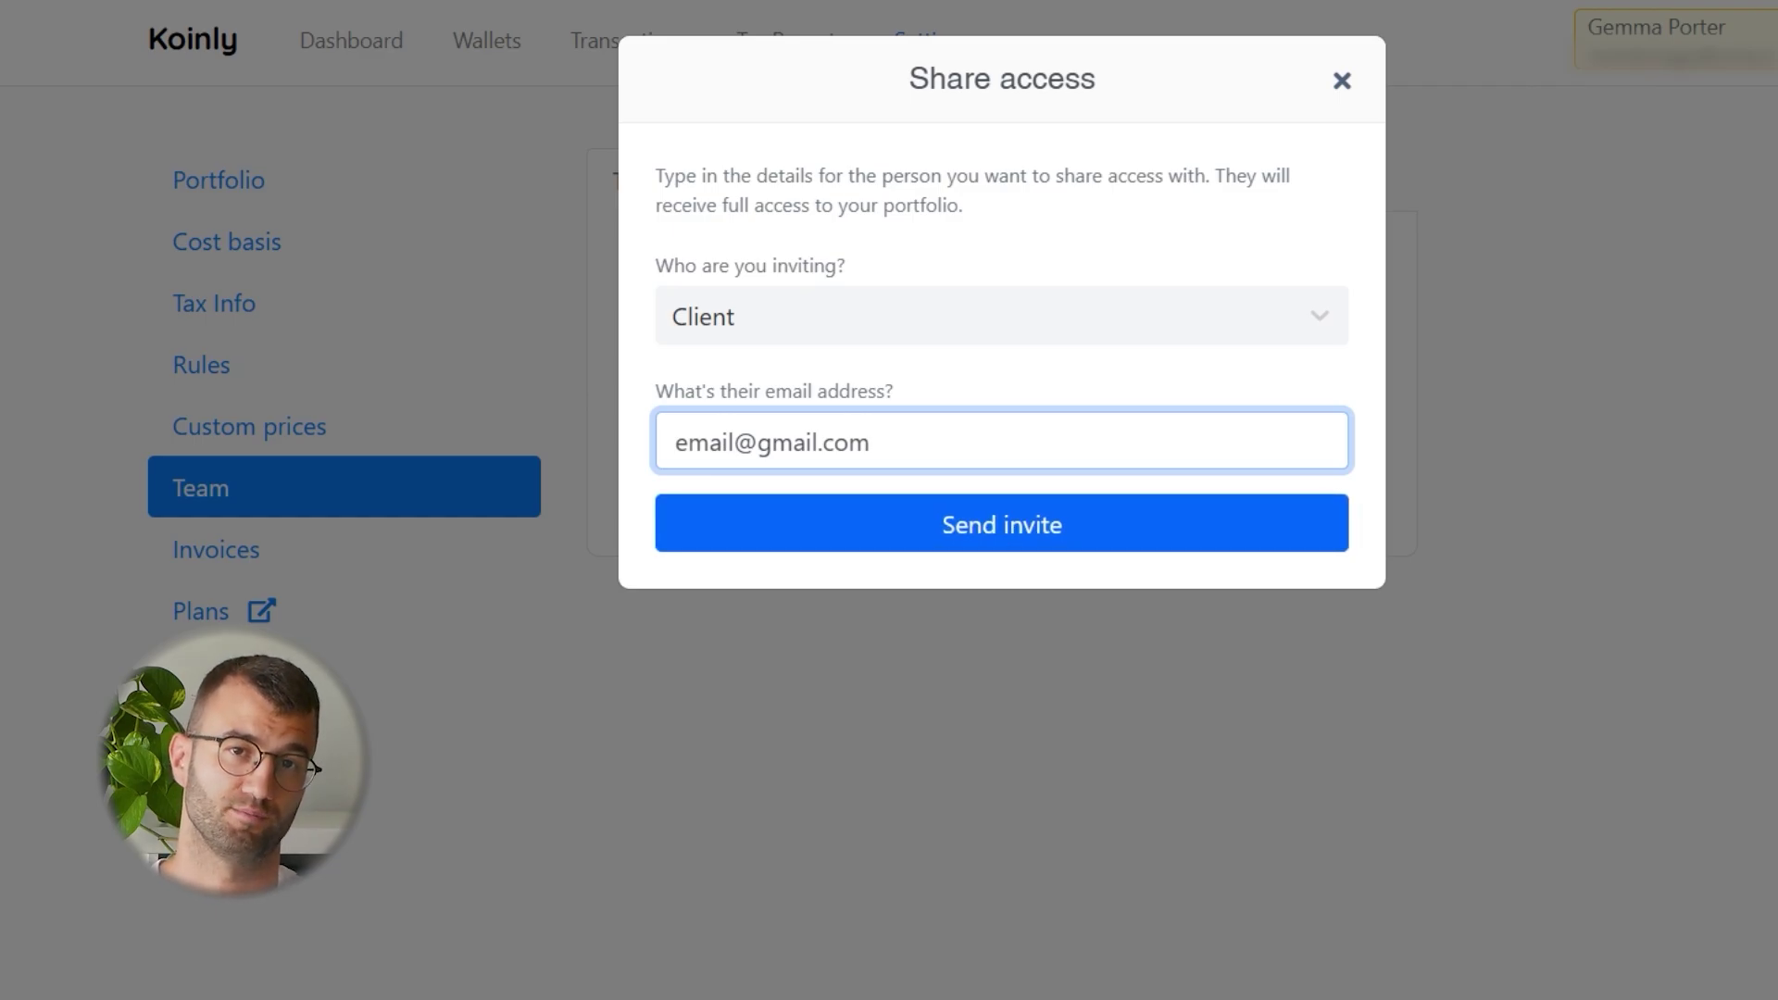